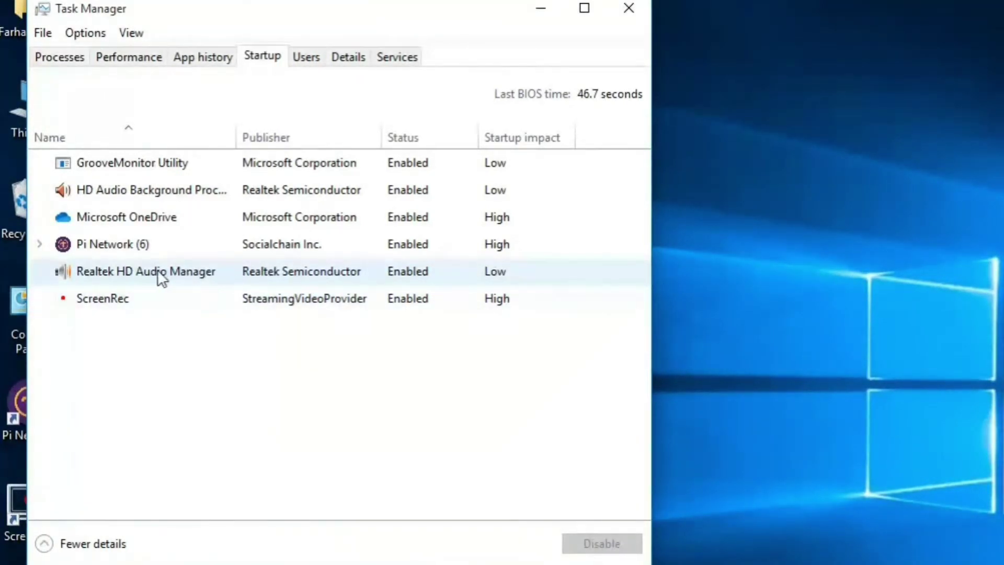
Disable Realtek HD Audio Manager in the list of startup programs.
right_click(409, 272)
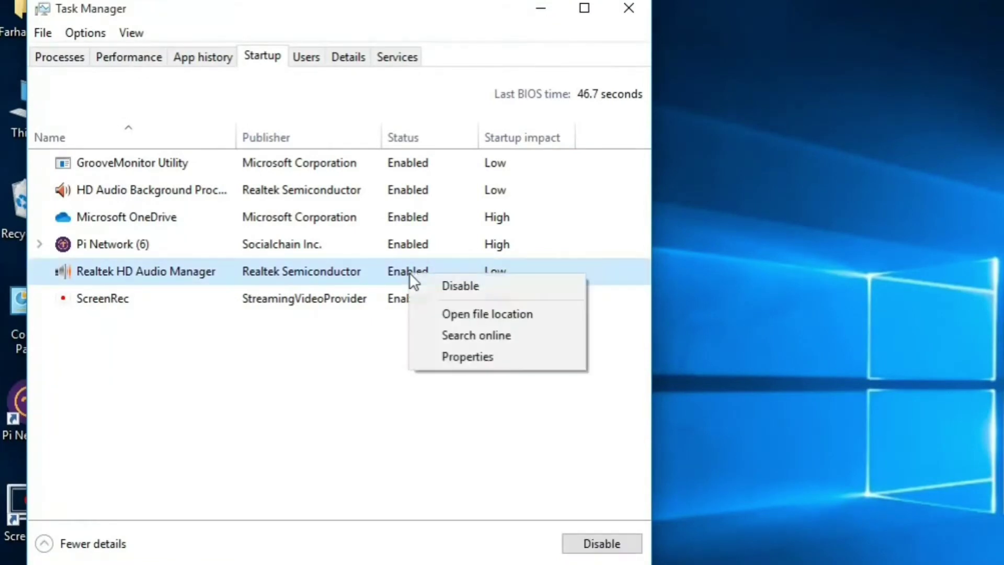
left_click(468, 290)
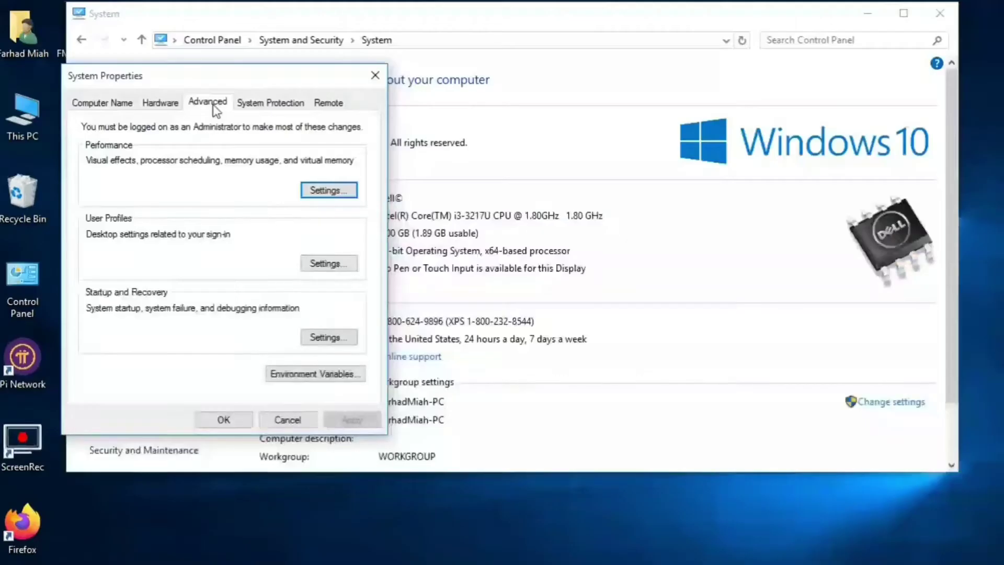
Open the performance settings, choose Custom visual effects and toggle the animations for window controls and for minimizing and maximizing windows.
left_click(326, 193)
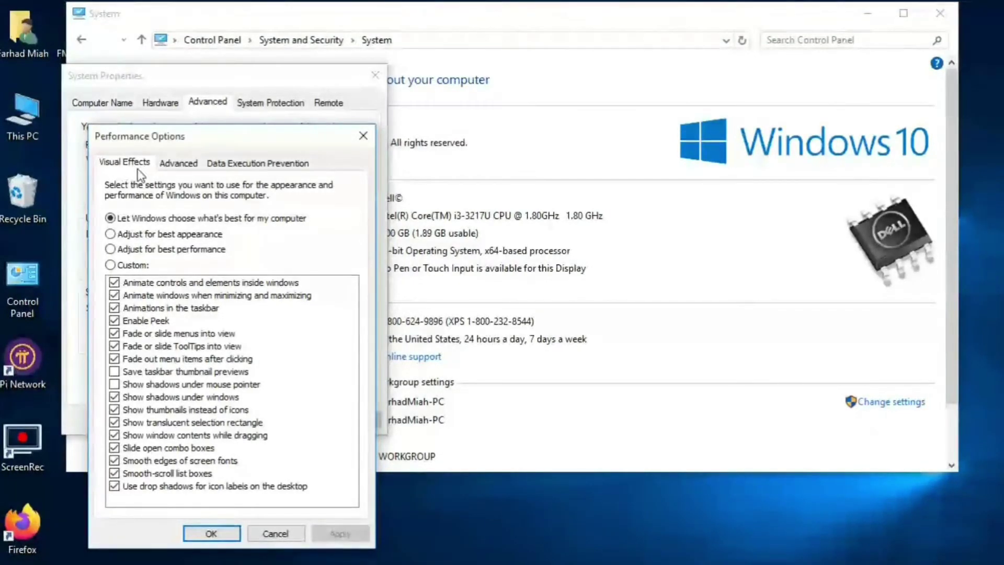
left_click(111, 267)
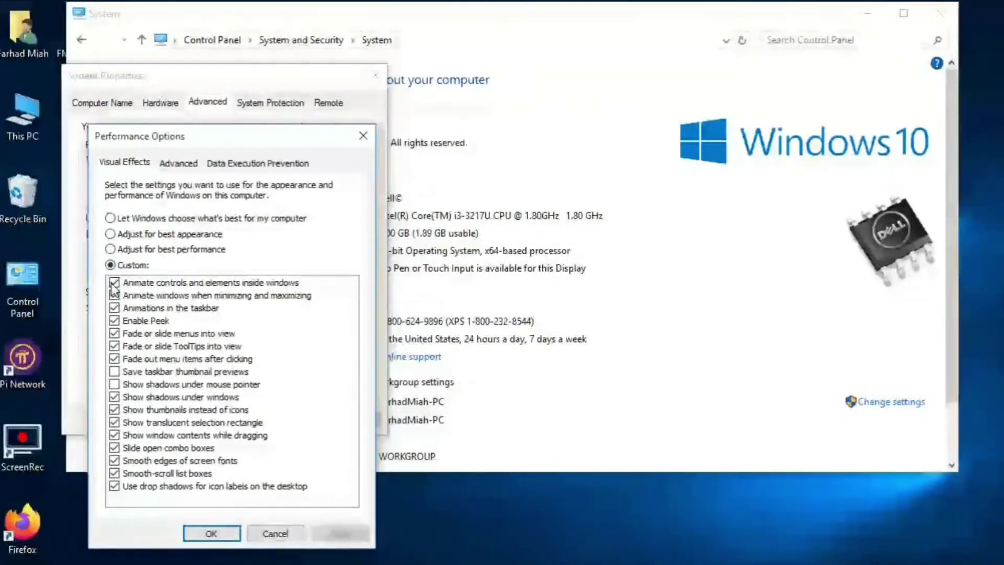
left_click(114, 283)
left_click(124, 296)
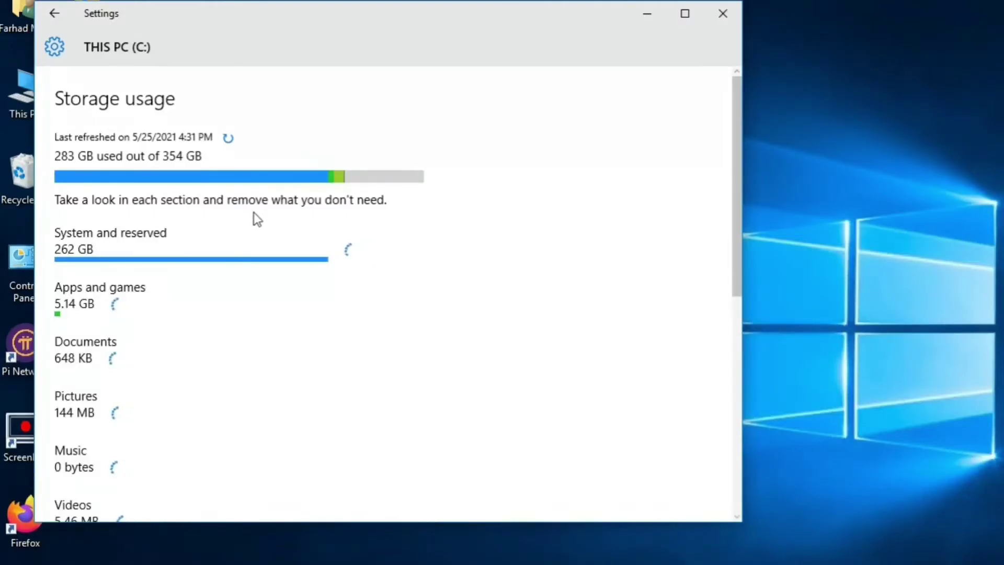
Open the Temporary files category in the storage usage of drive C:.
scroll(250, 212, "down", 8)
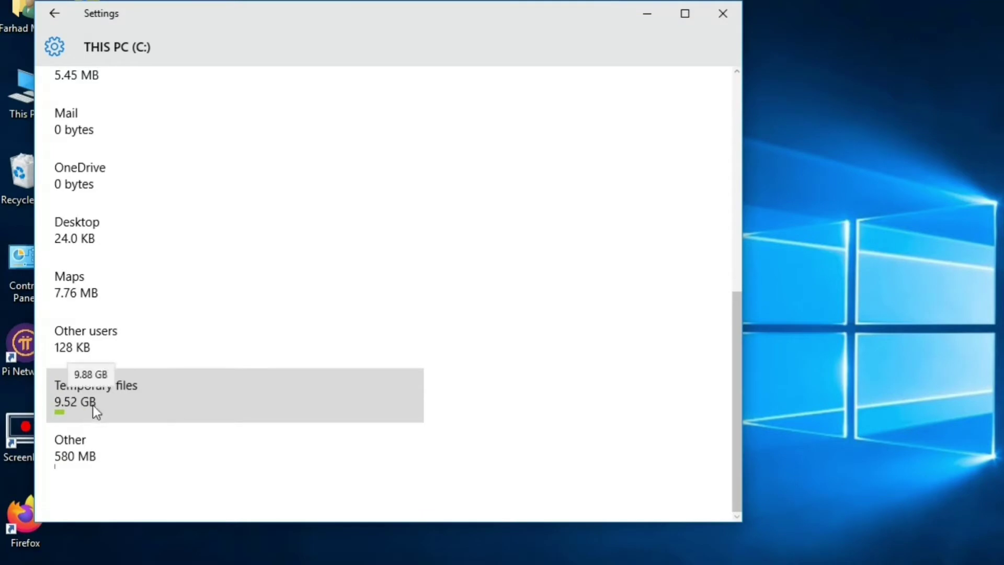
left_click(127, 397)
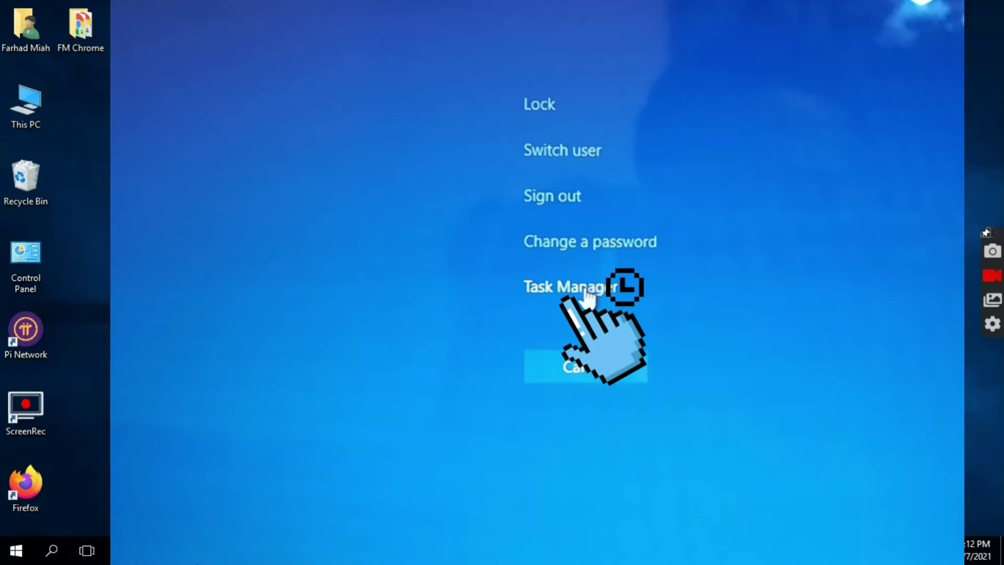
Open Task Manager in its detailed view and show the startup programs.
left_click(587, 293)
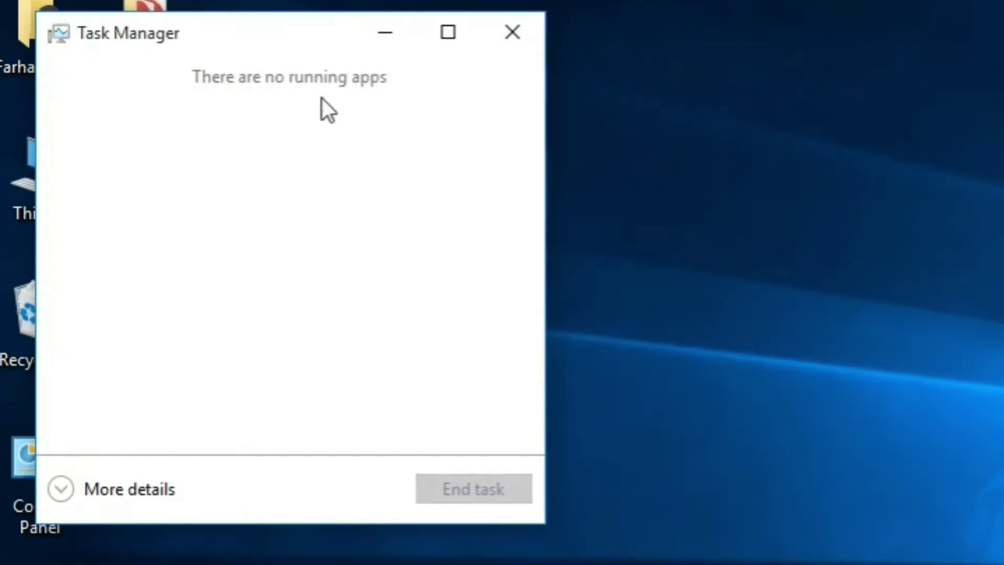
left_click(63, 489)
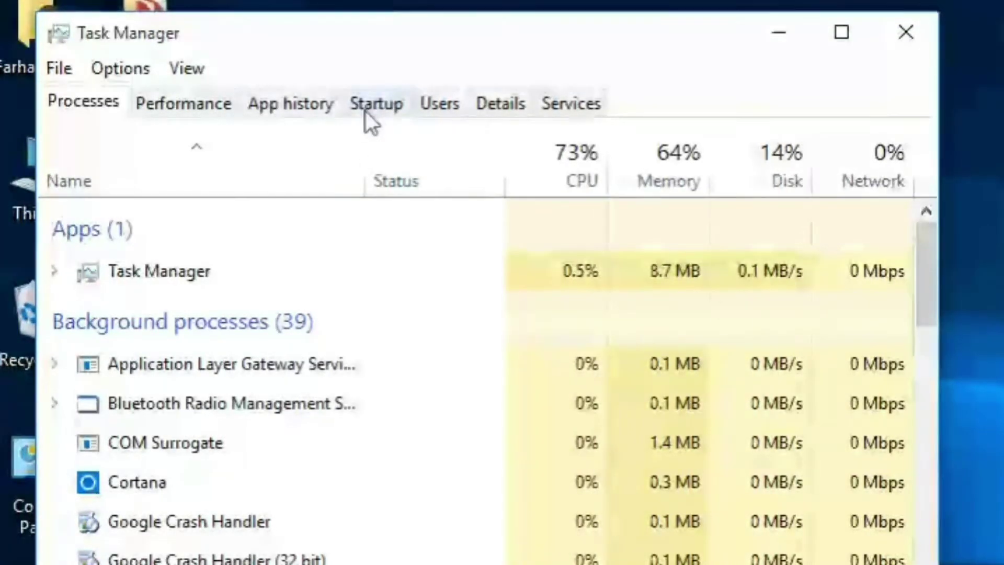
left_click(387, 106)
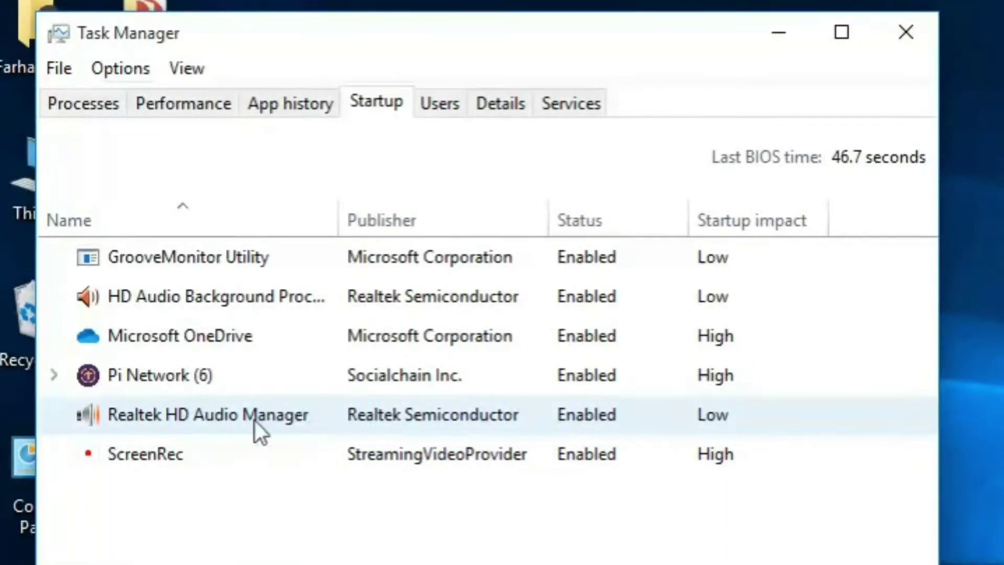
Disable the startup entries Realtek HD Audio Manager, GrooveMonitor Utility and the HD Audio Background Process.
right_click(589, 419)
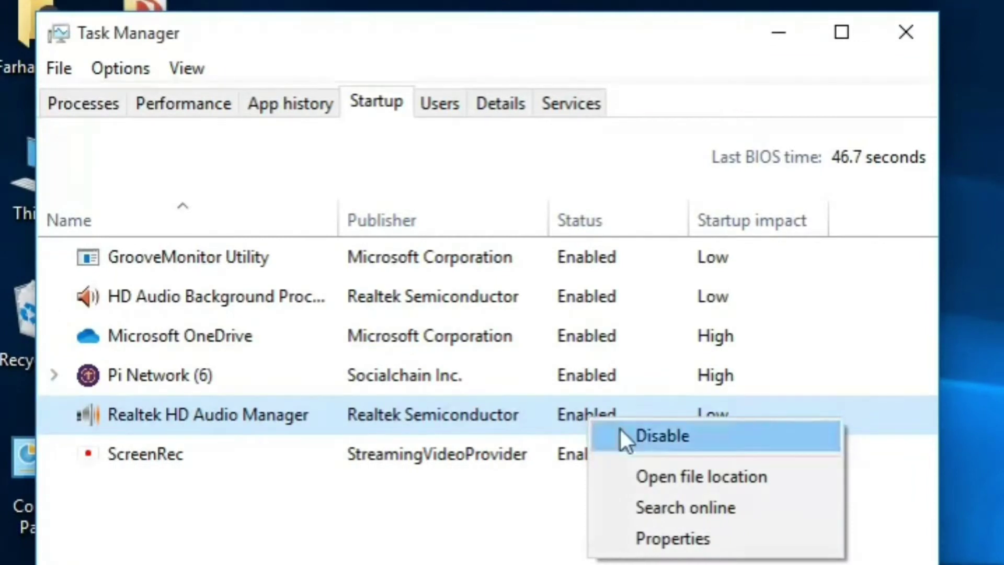
left_click(674, 444)
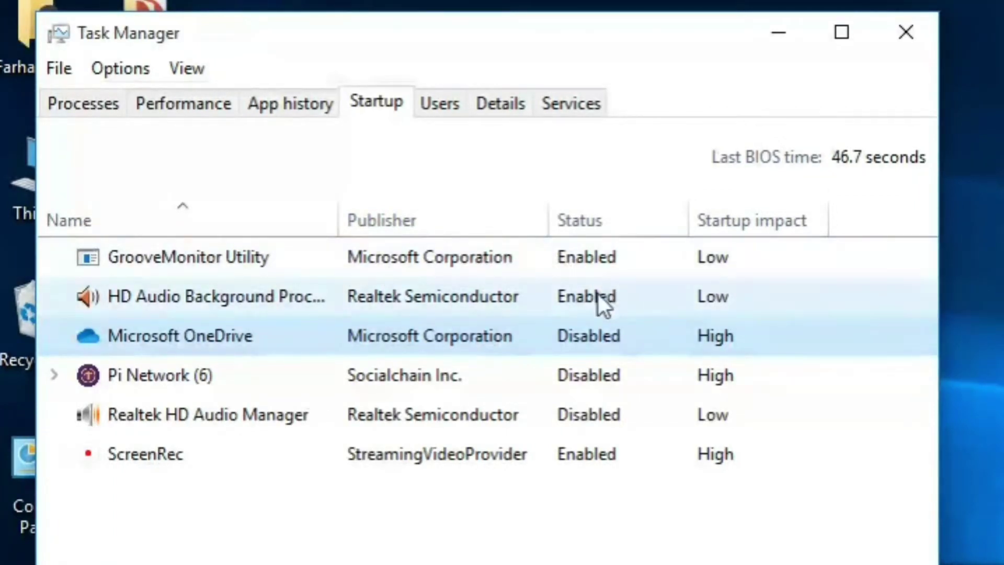
right_click(584, 269)
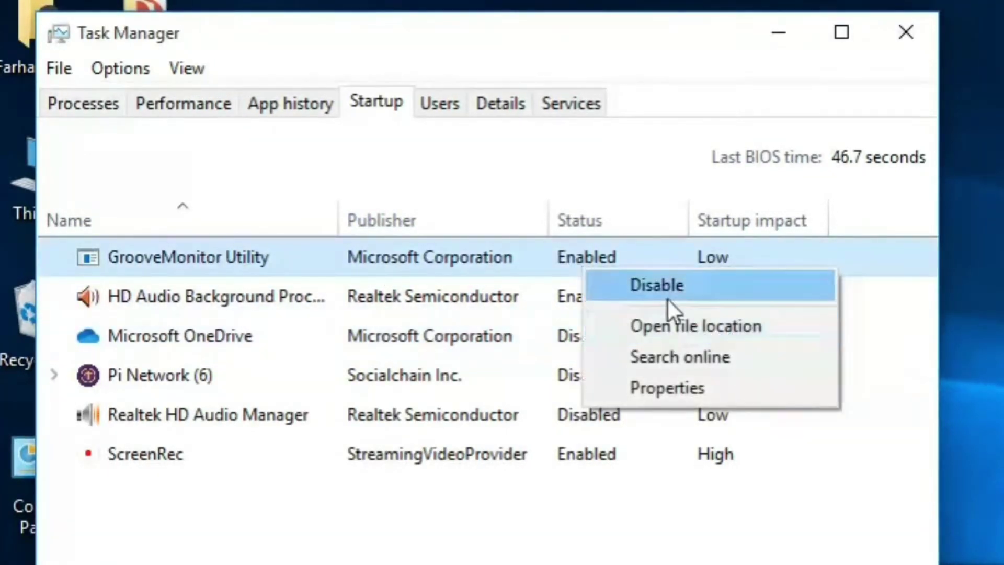
left_click(667, 290)
right_click(597, 297)
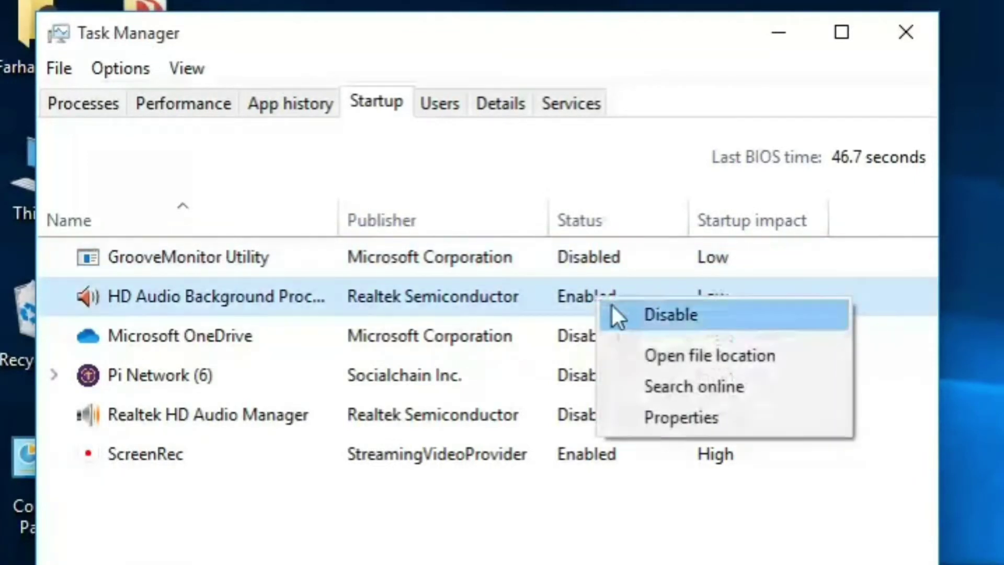
left_click(674, 314)
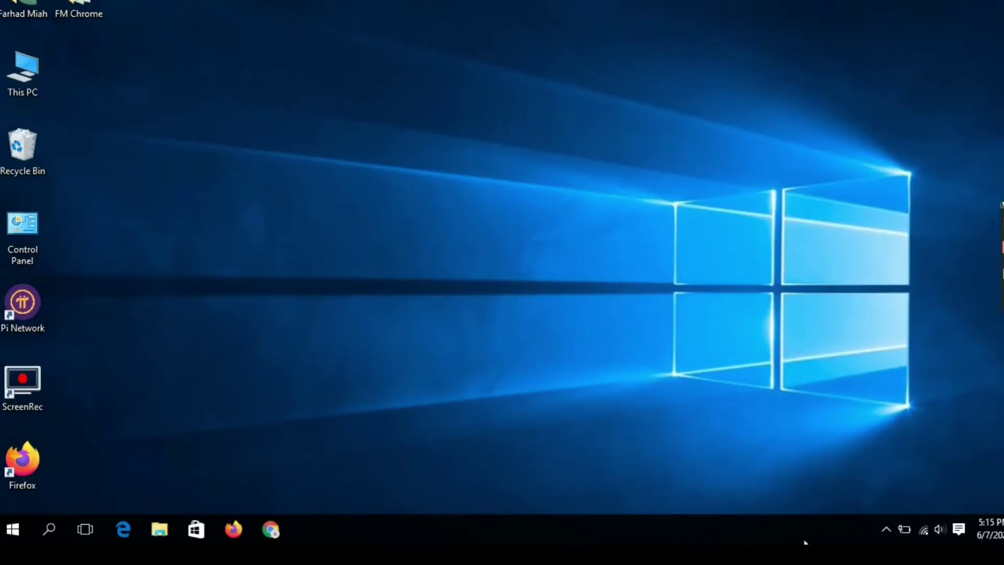
Open the OneDrive account settings from its hidden notification icon and unlink the account on this PC.
left_click(887, 528)
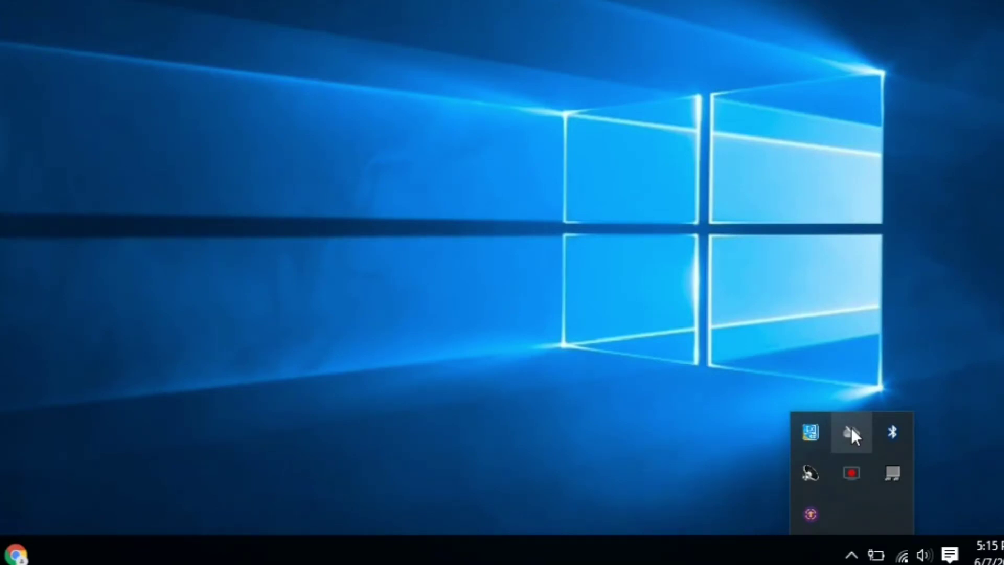
right_click(852, 429)
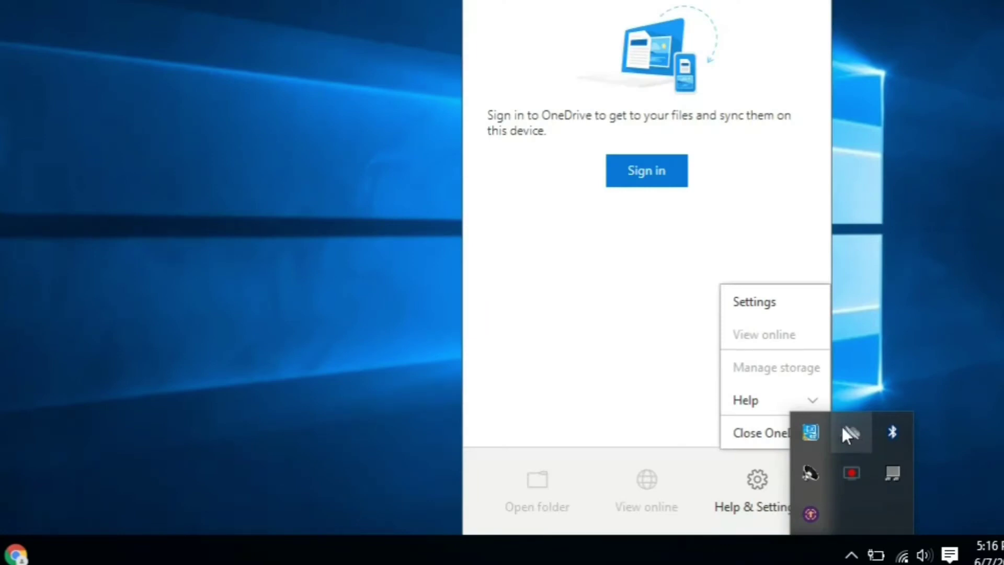
left_click(764, 302)
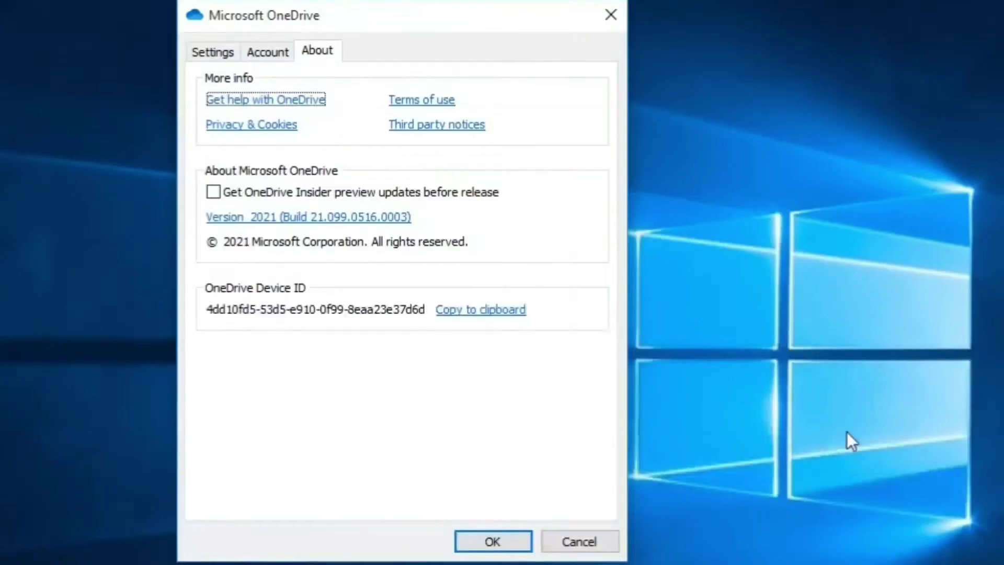
left_click(268, 55)
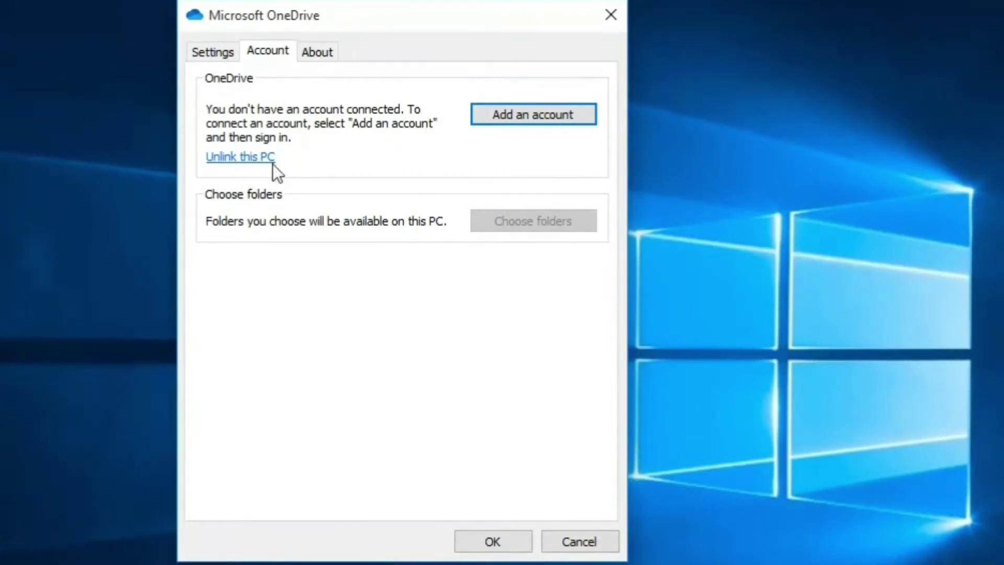
left_click(244, 161)
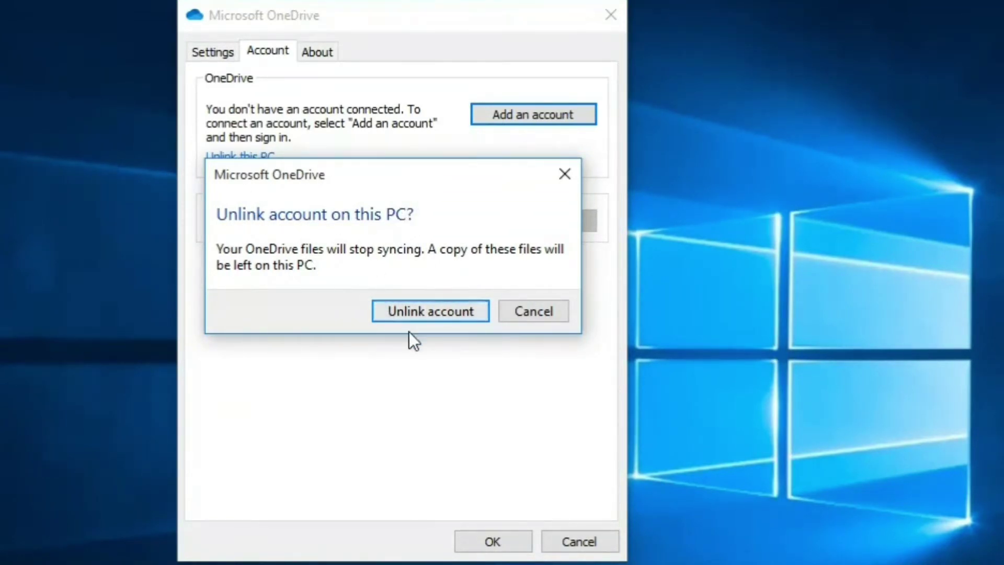
left_click(434, 311)
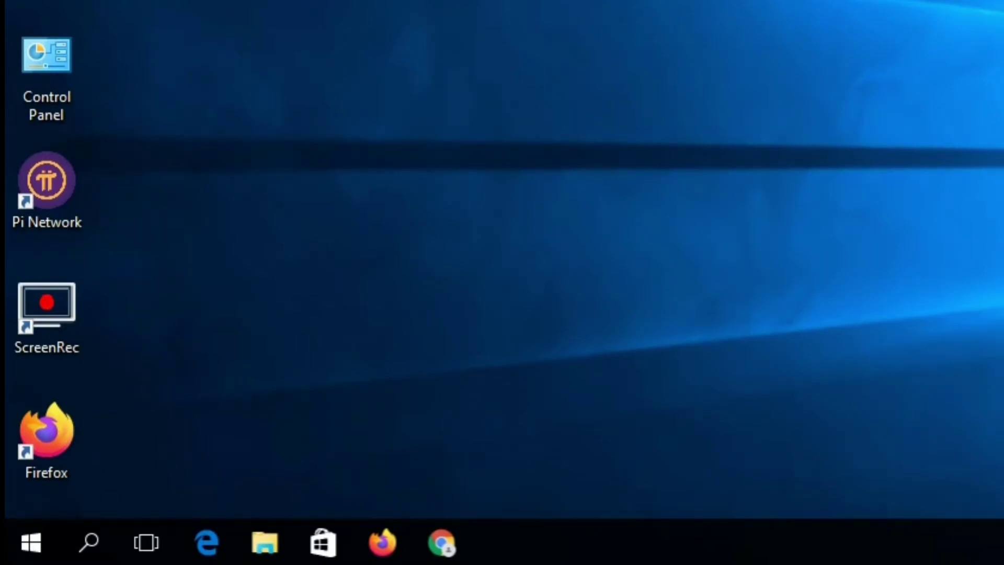
Search Windows for "control panel" and open the Control Panel desktop app.
left_click(89, 555)
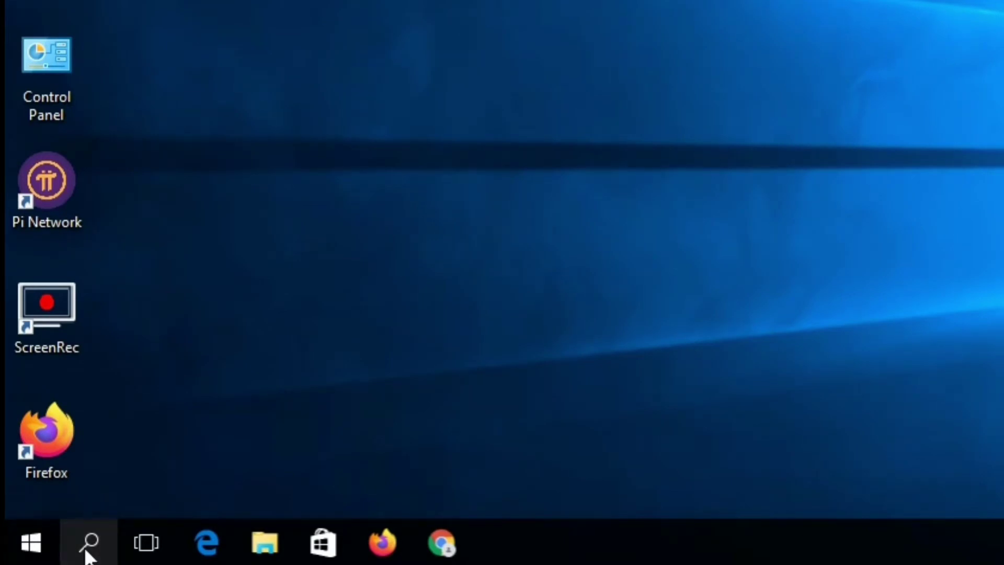
type("c")
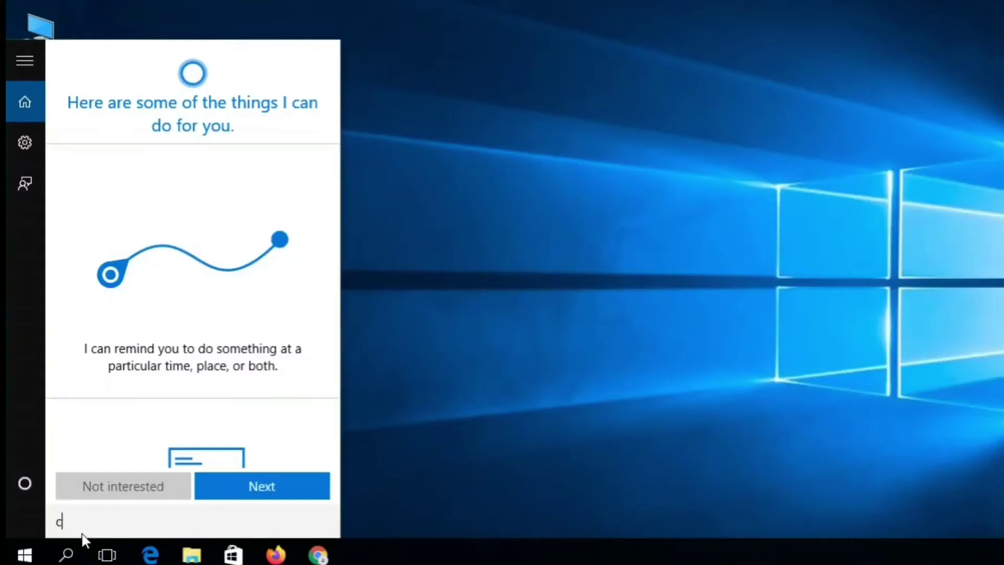
type("ontrol panel")
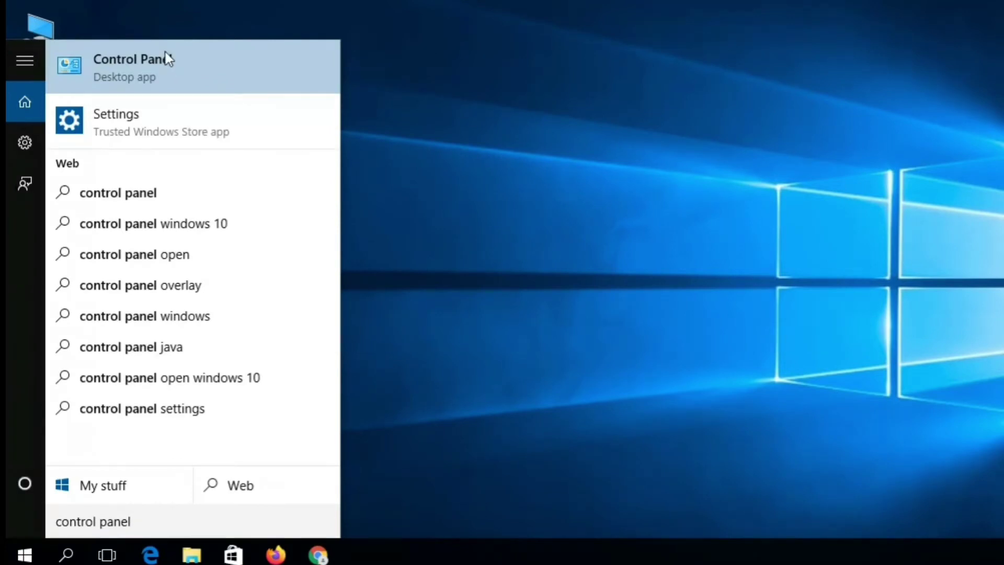
left_click(167, 58)
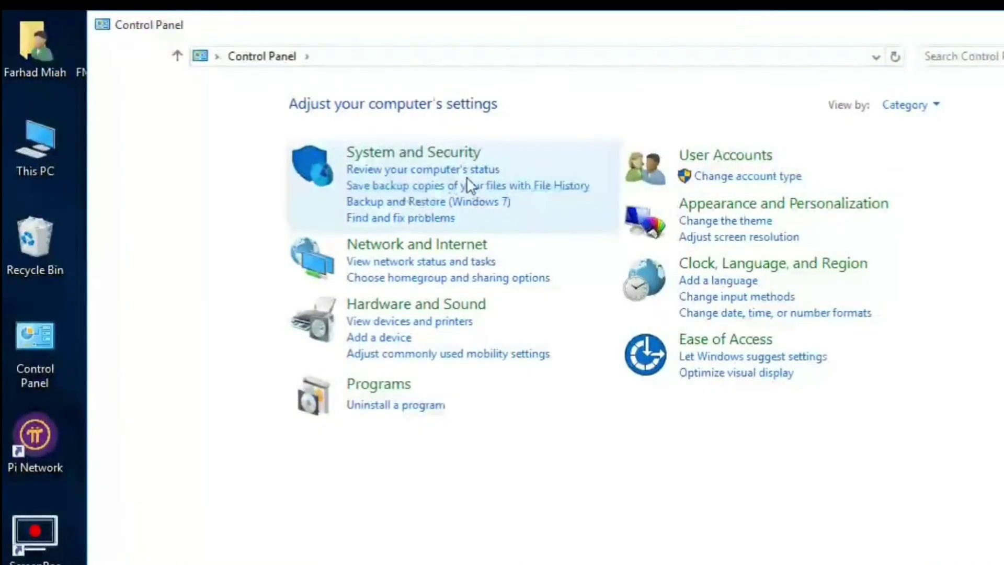
Open the Performance Options through System and Security, System and the advanced system settings.
left_click(388, 151)
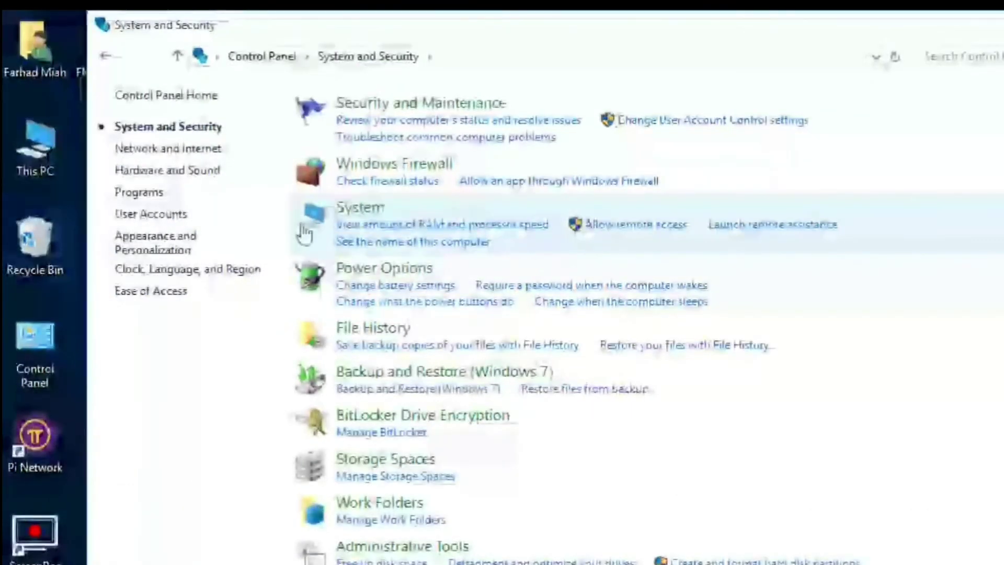
left_click(361, 215)
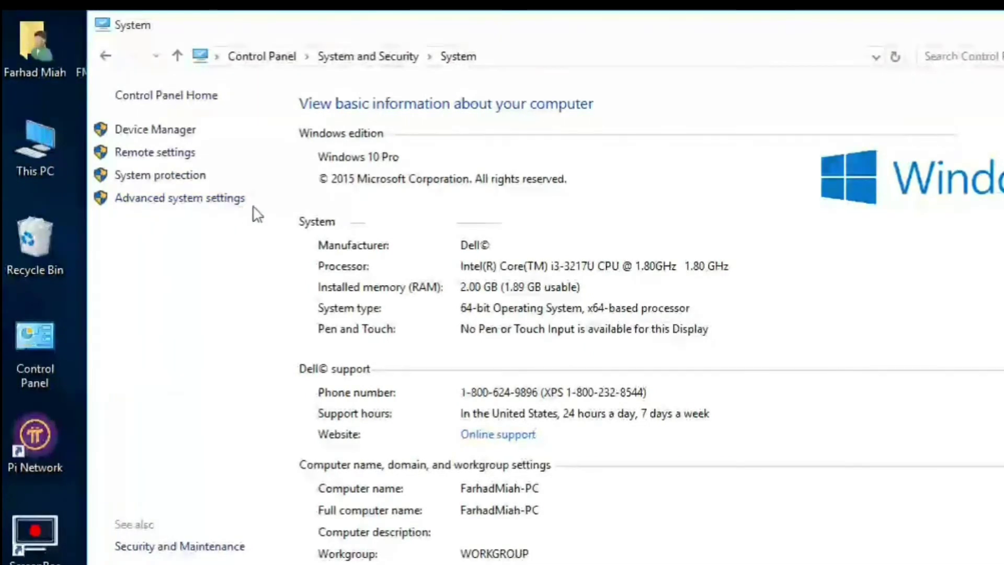
left_click(228, 203)
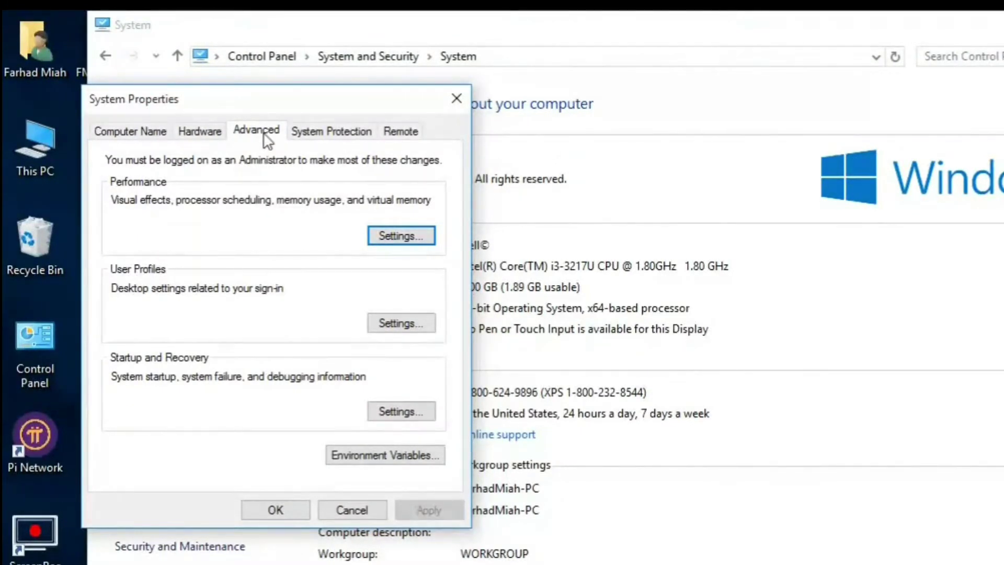
left_click(396, 237)
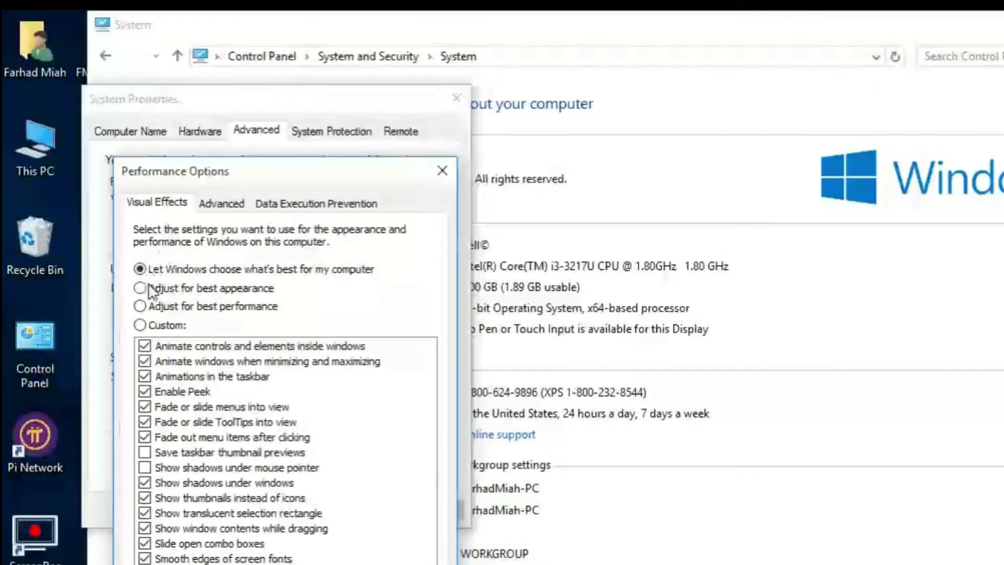
Set visual effects to Custom with every effect enabled, including taskbar thumbnail previews and shadows under the mouse pointer, and apply the settings.
left_click(140, 326)
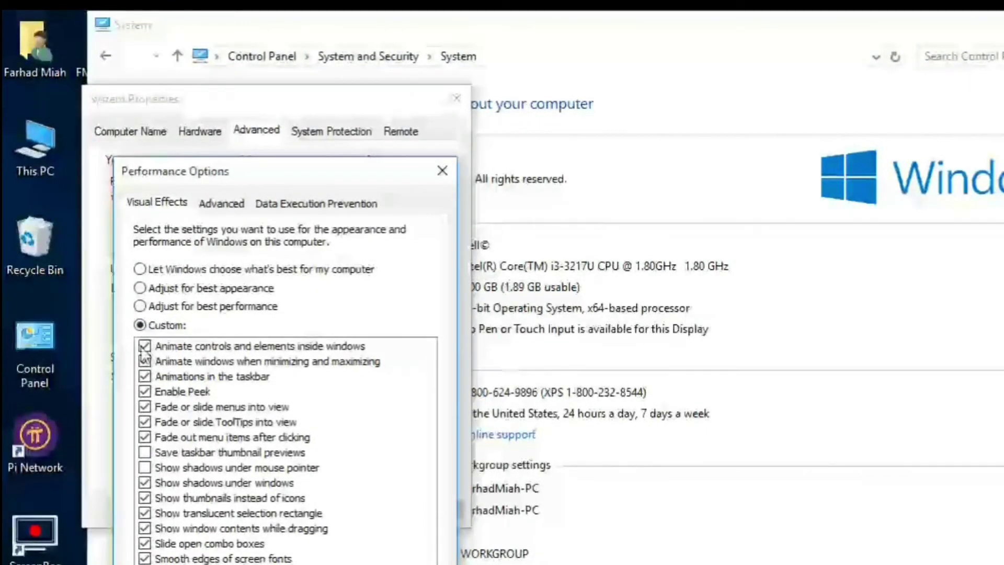
left_click(149, 350)
left_click(153, 364)
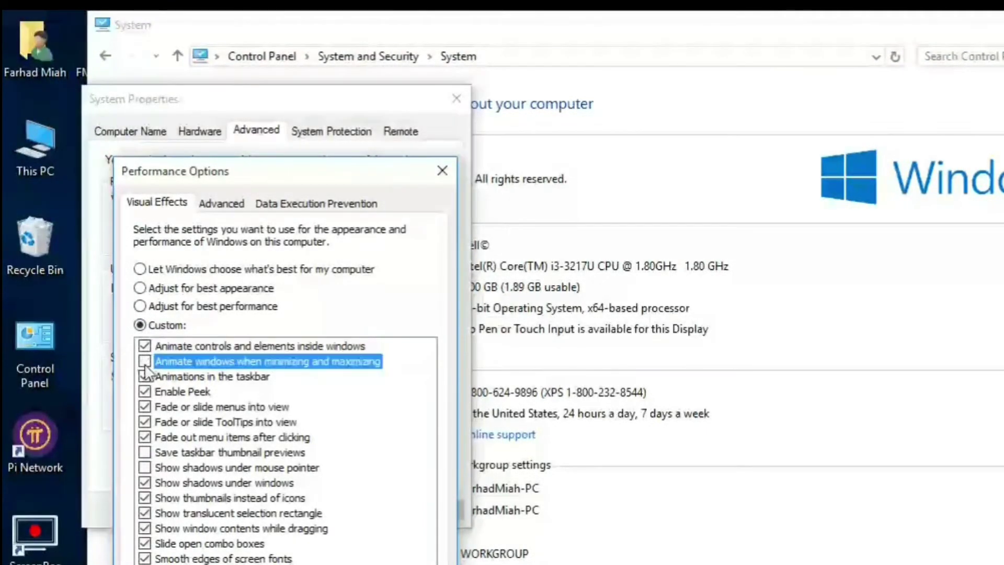
left_click(148, 453)
left_click(149, 468)
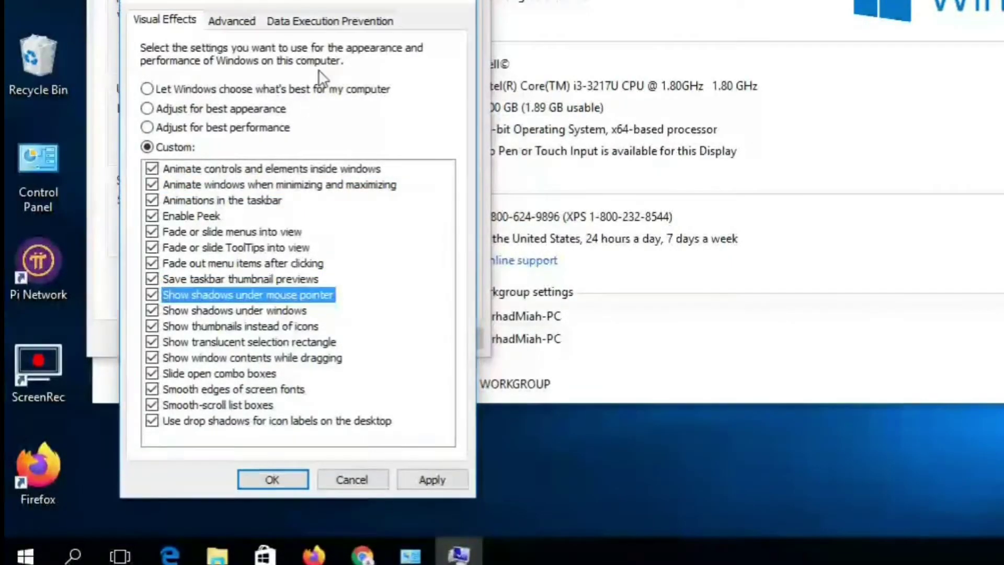
left_click(434, 477)
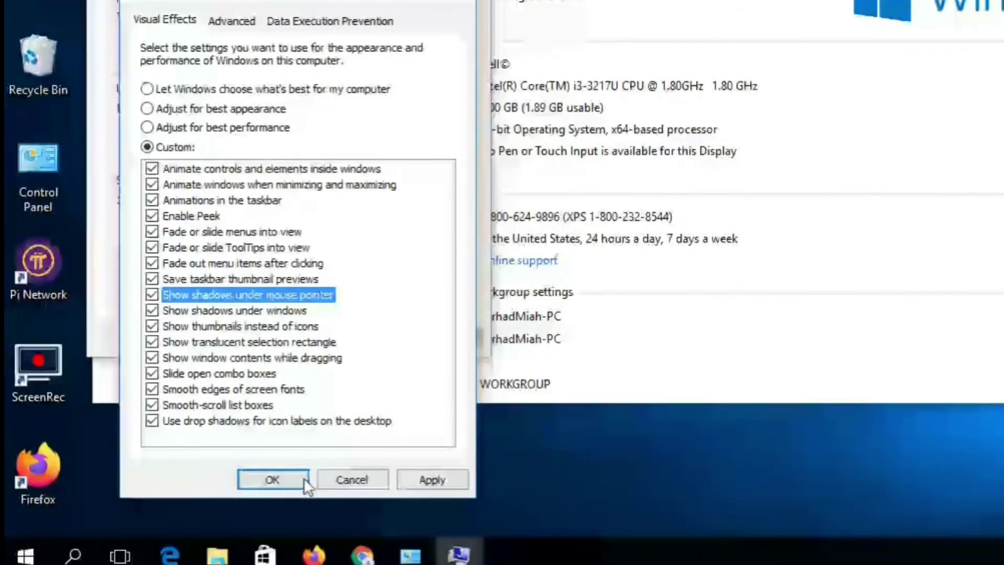
left_click(430, 481)
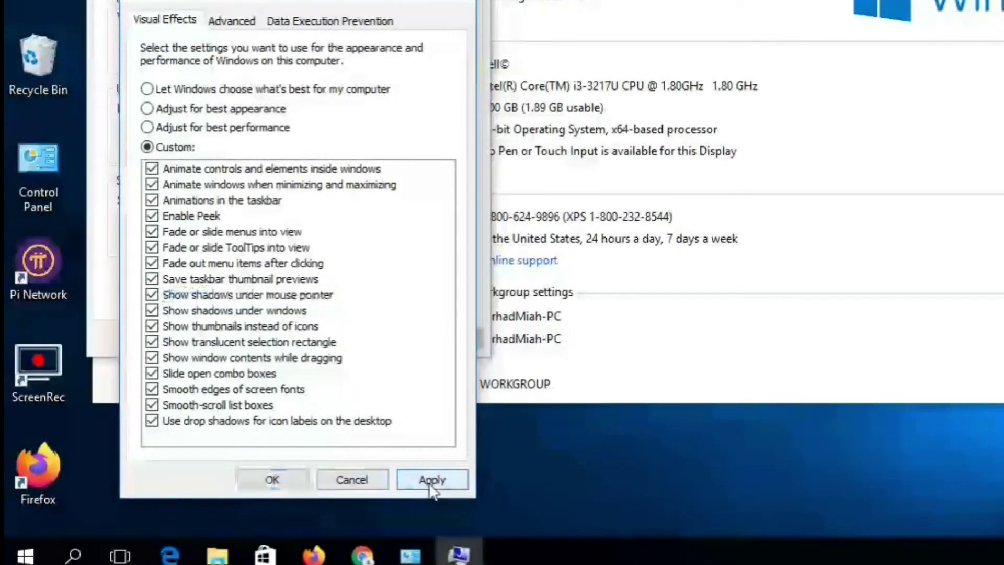
left_click(273, 479)
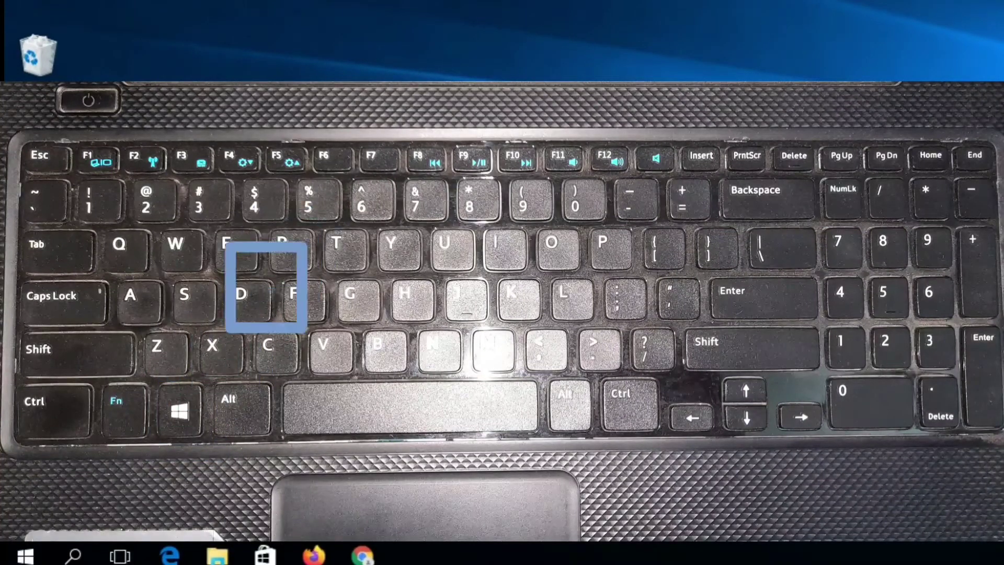
Open the Services console by running services.msc.
key("super+r")
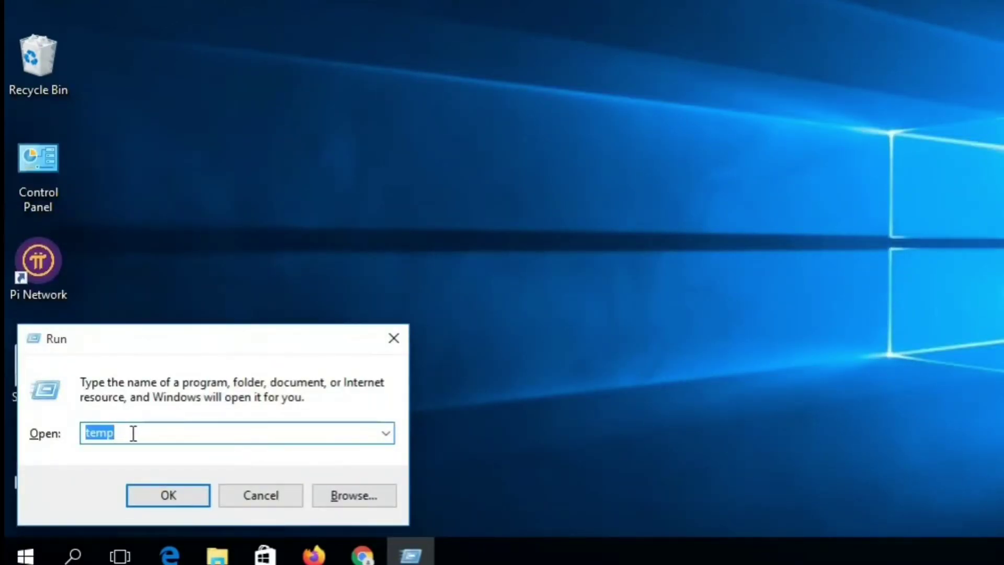
type("servi")
type("ces.msc")
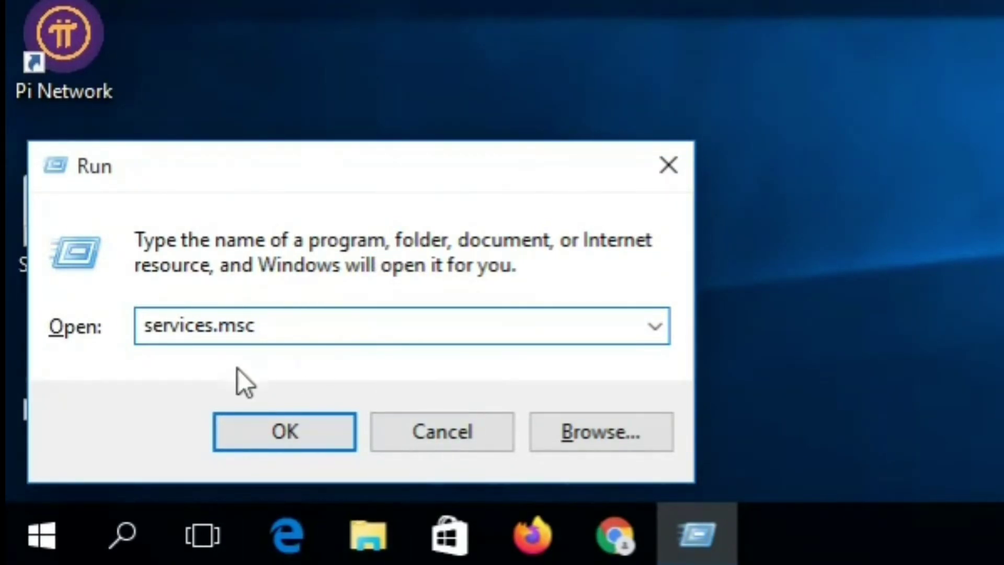
left_click(322, 431)
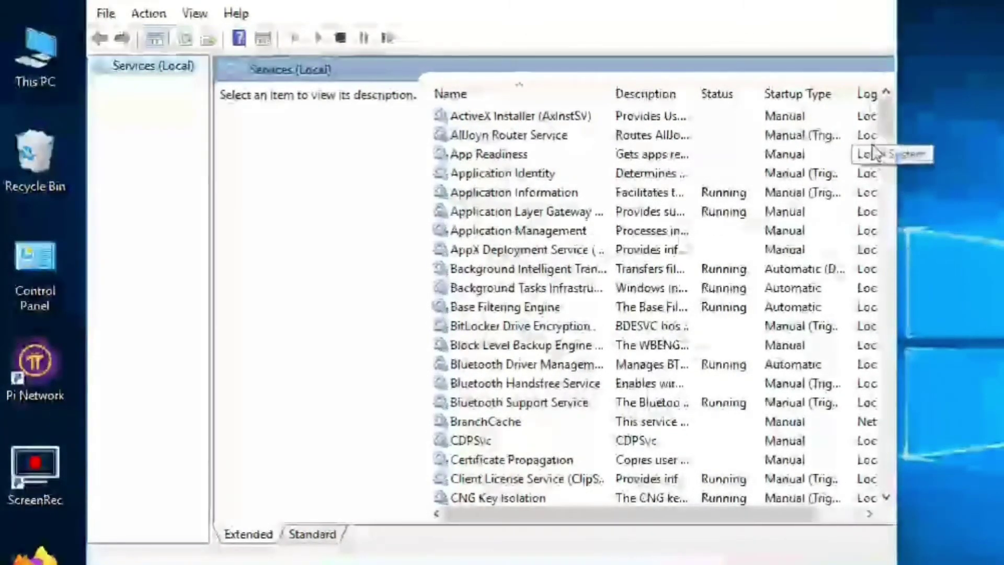
Set the Windows Update service's startup type to Disabled, apply the change and close the Services console.
left_click_drag(888, 125, 858, 492)
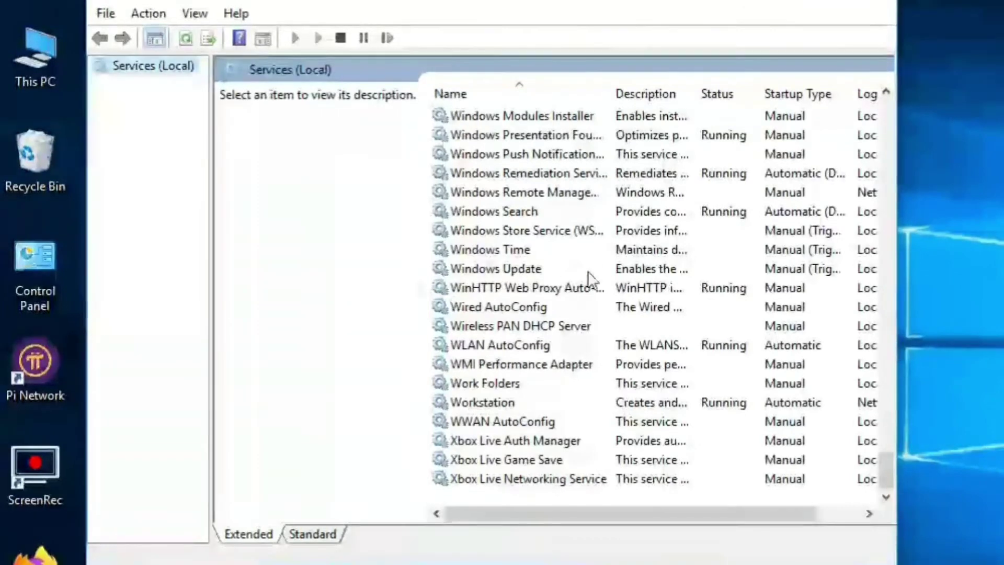
left_click(513, 270)
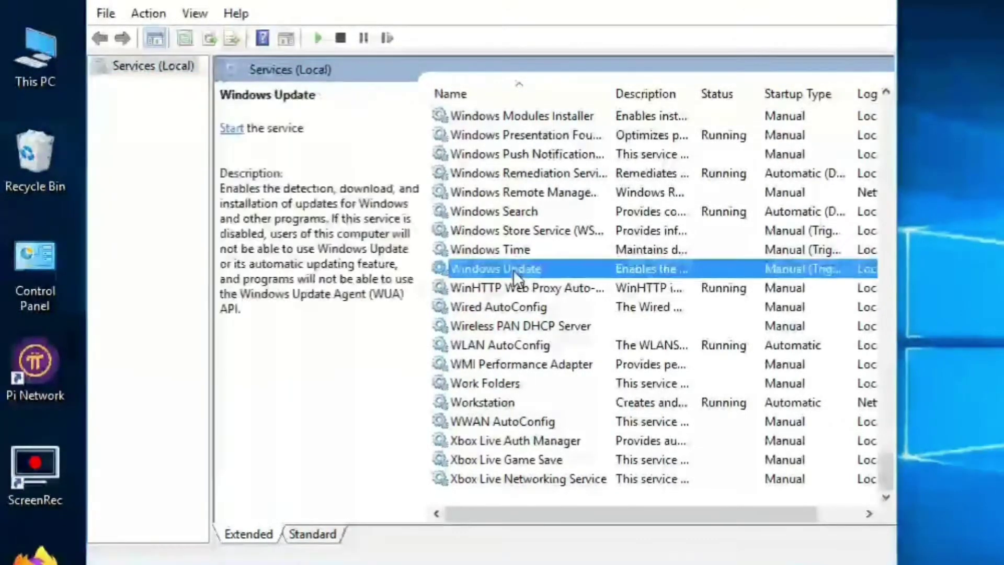
right_click(541, 265)
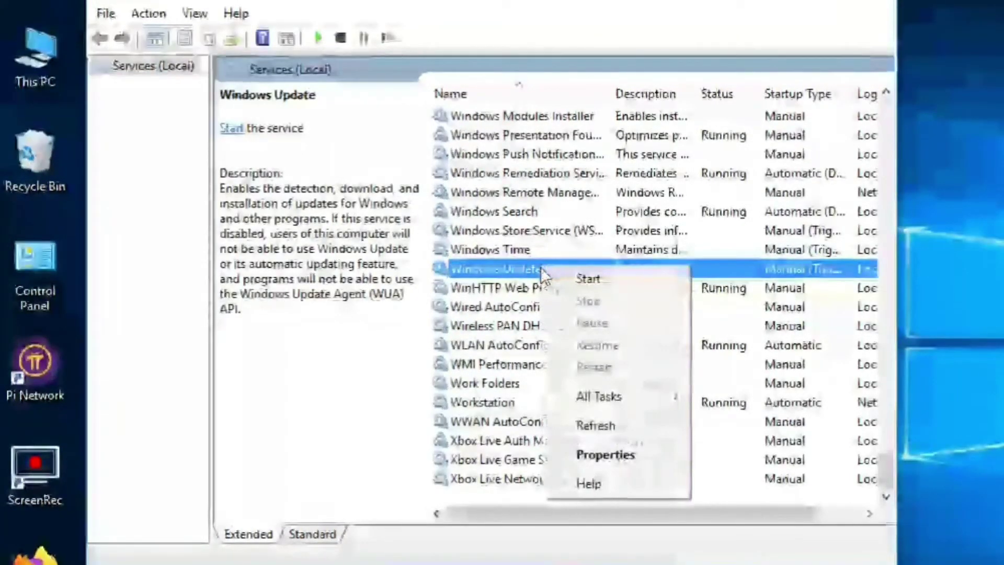
left_click(592, 454)
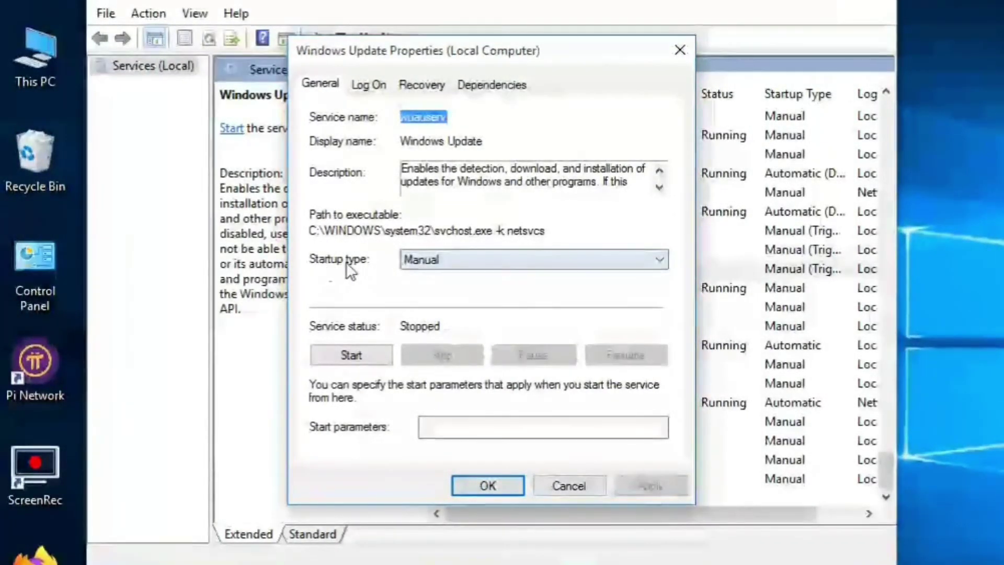
left_click(659, 260)
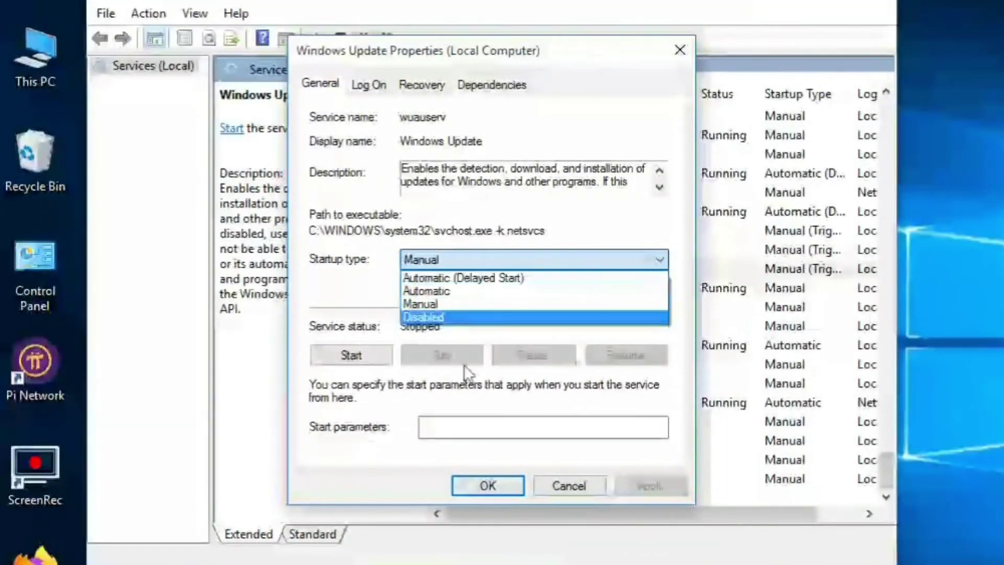
left_click(469, 315)
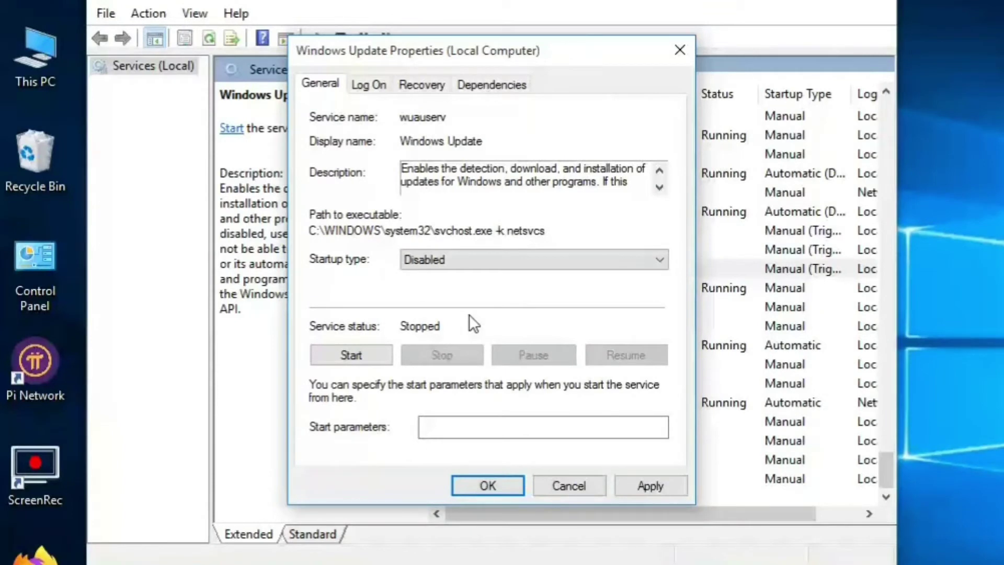
left_click(650, 486)
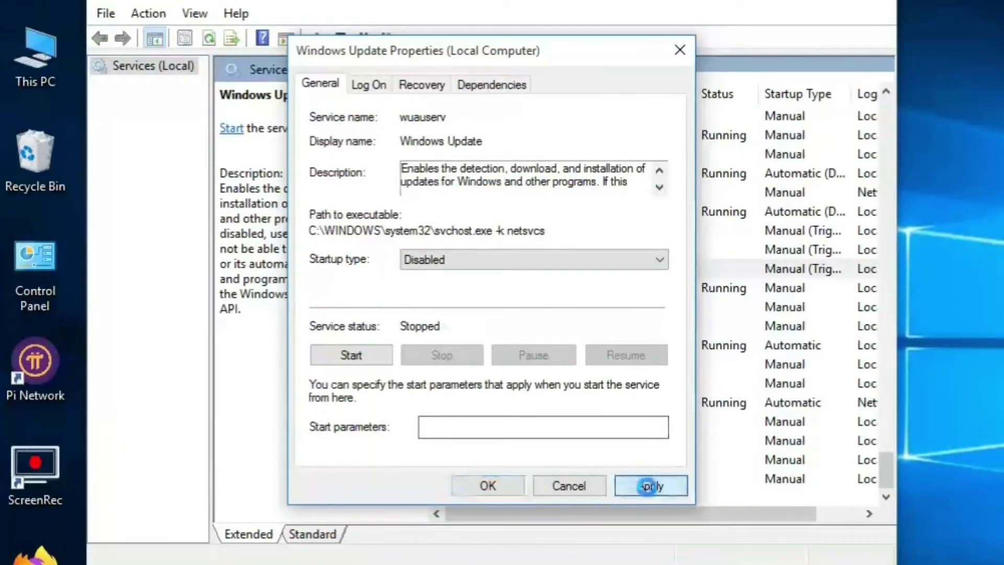
left_click(495, 484)
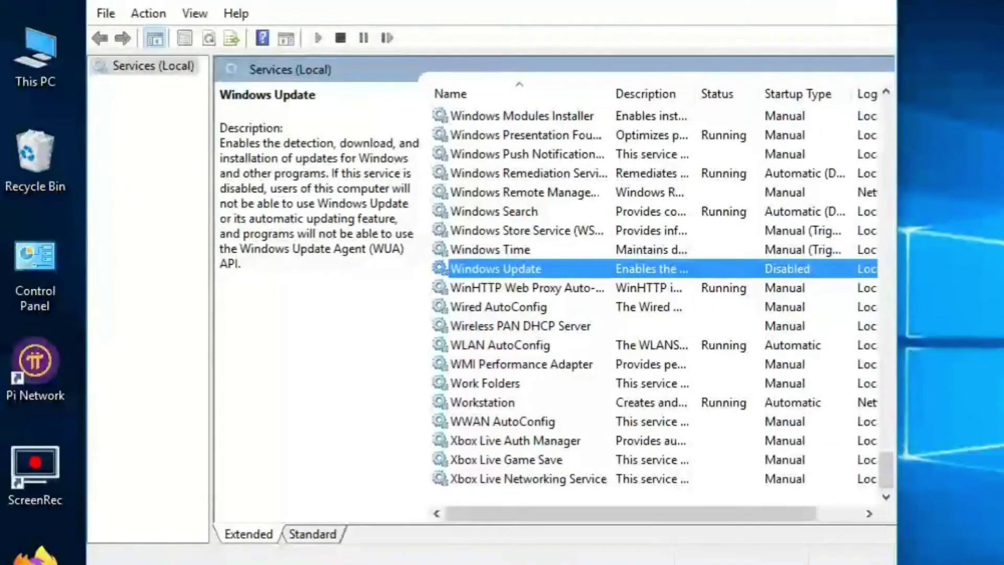
left_click(884, 5)
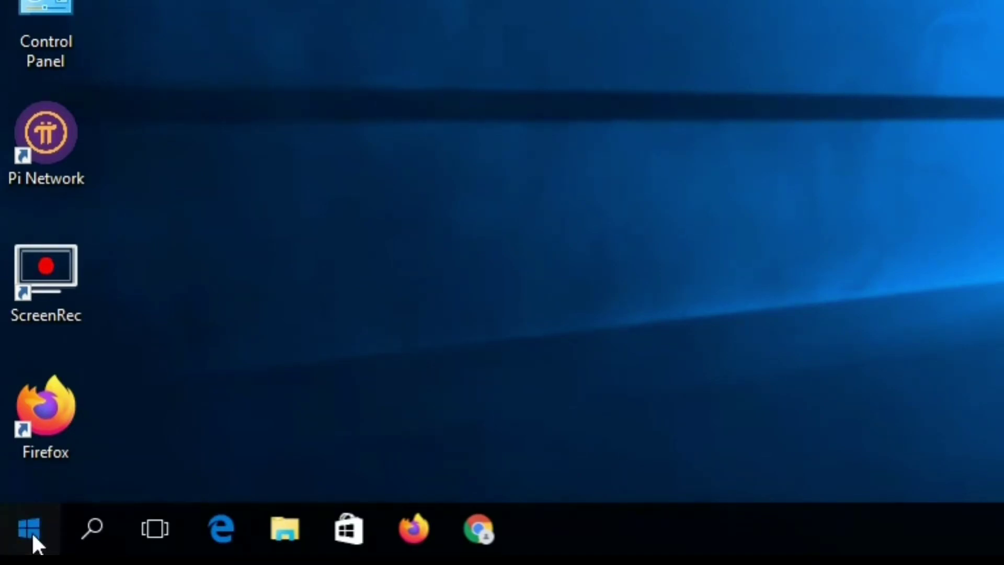
Open the Notifications & actions page of the System settings.
left_click(31, 530)
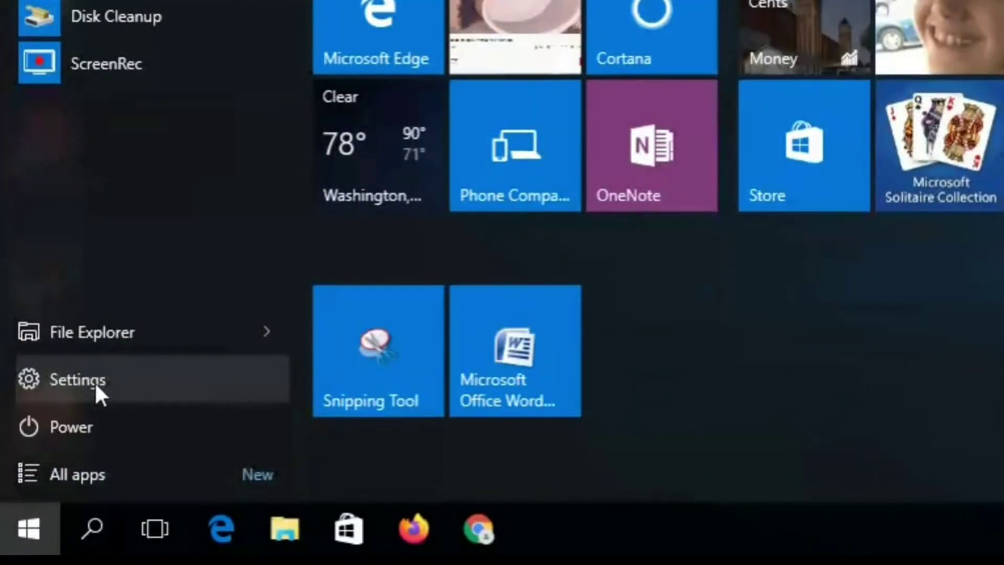
left_click(95, 385)
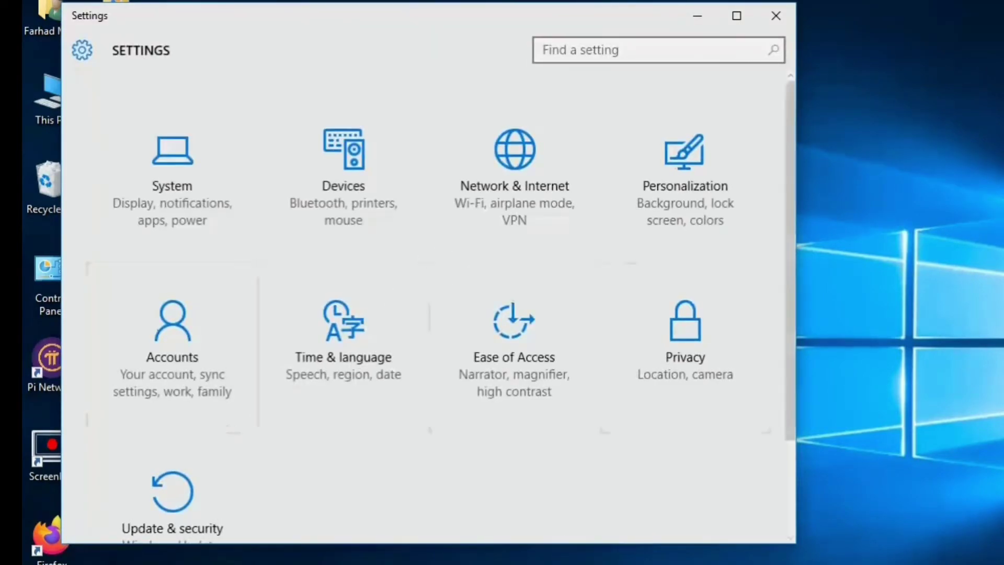
left_click(172, 176)
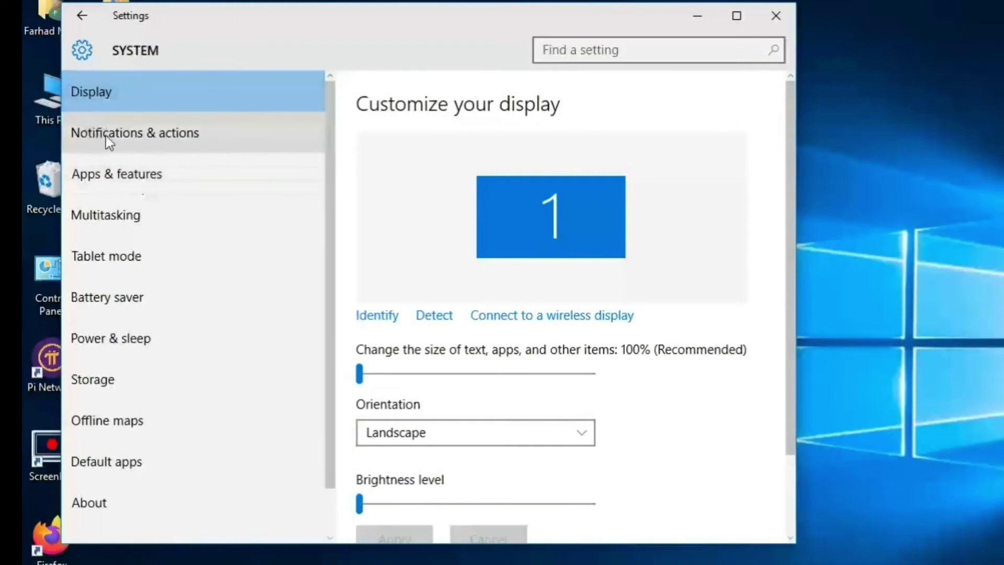
left_click(199, 136)
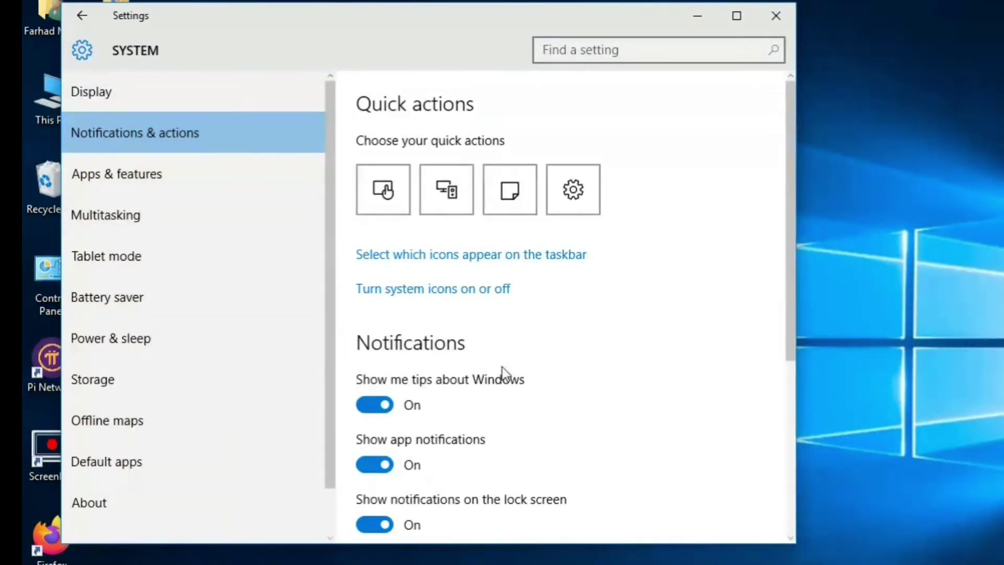
Turn off Microsoft OneDrive notifications, lock-screen alarms and reminders, lock-screen notifications, app notifications and Windows tips, and close Settings.
scroll(502, 367, "down", 5)
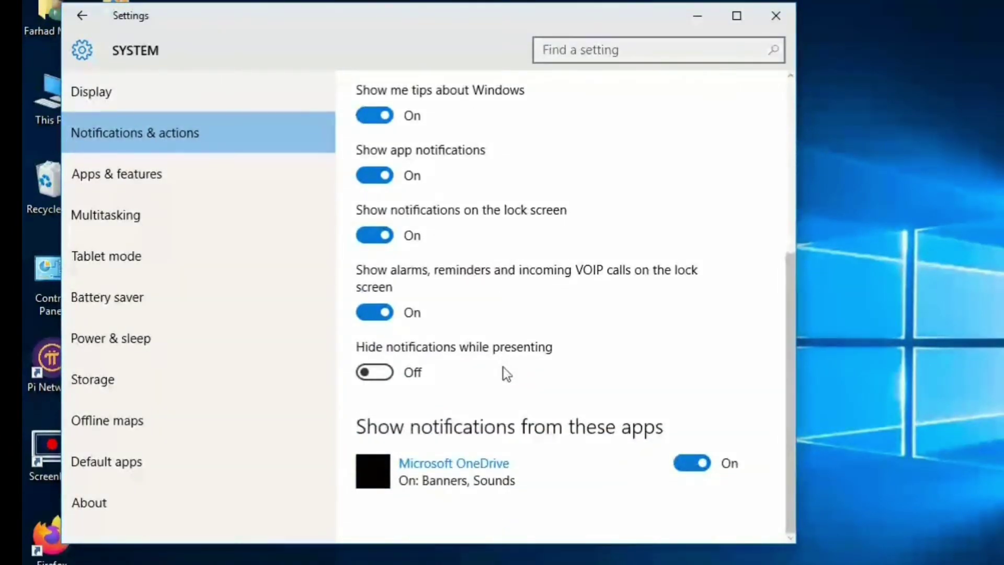
left_click(693, 464)
scroll(664, 459, "up", 2)
left_click(371, 385)
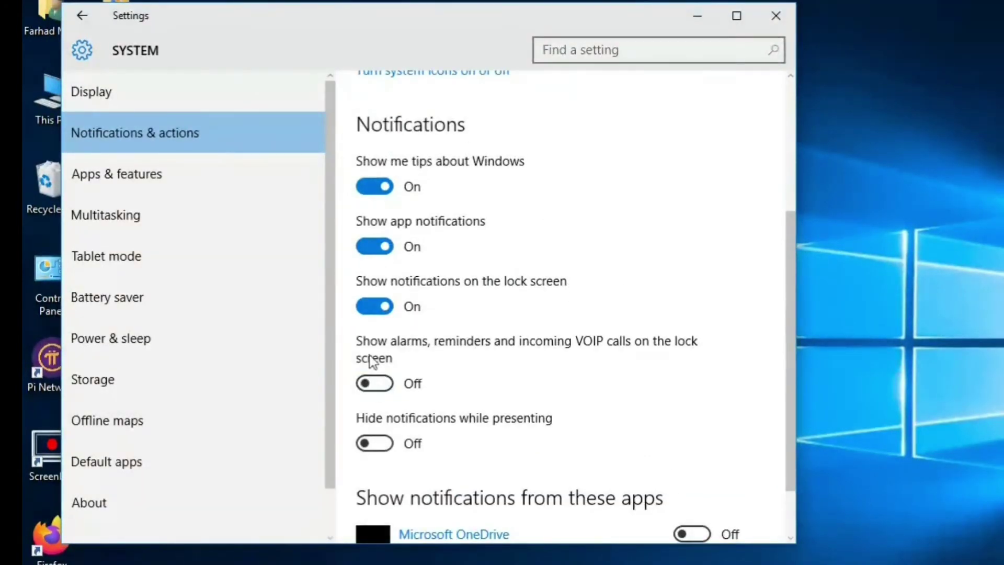
left_click(381, 309)
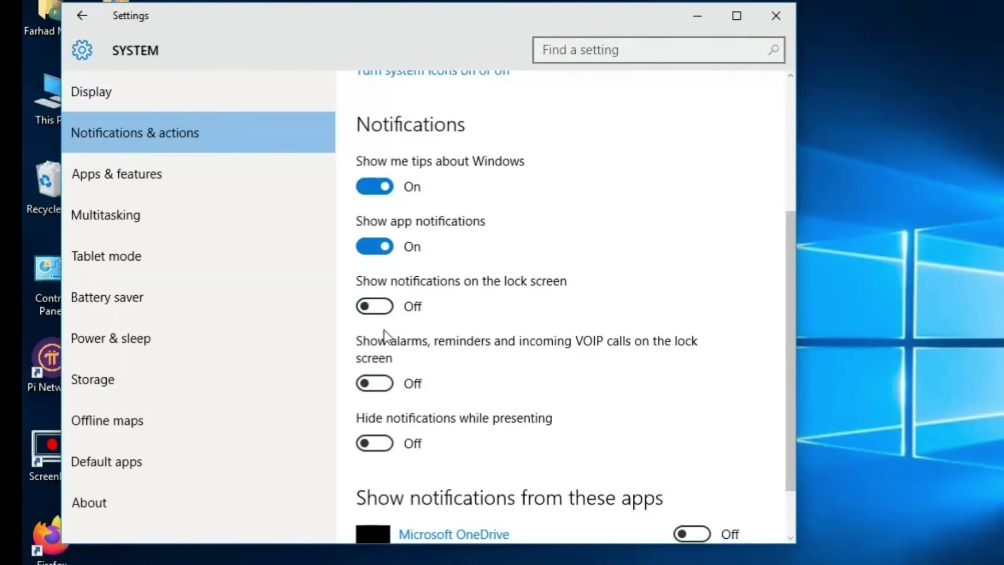
scroll(384, 331, "up", 3)
left_click(374, 391)
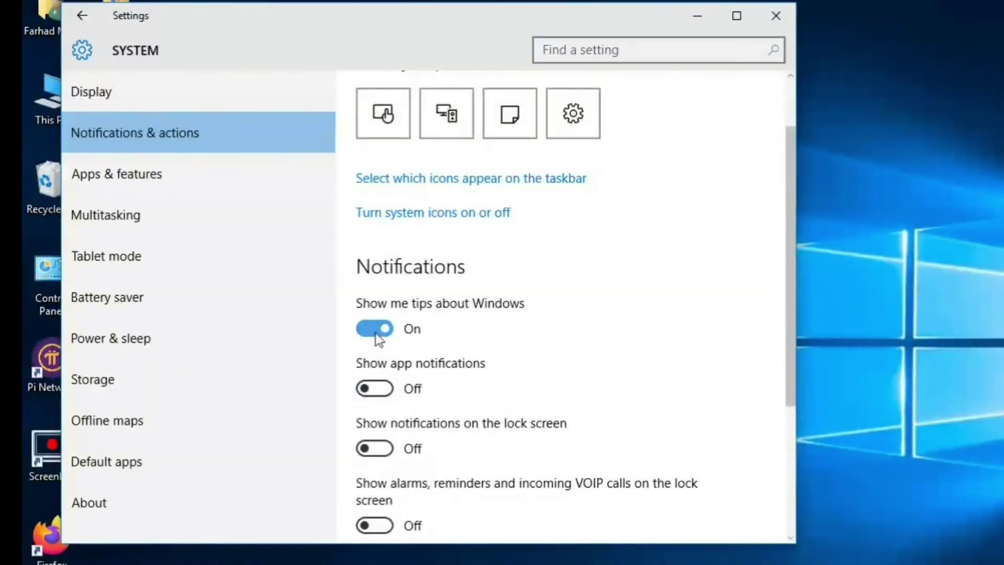
left_click_drag(378, 337, 504, 350)
left_click(775, 11)
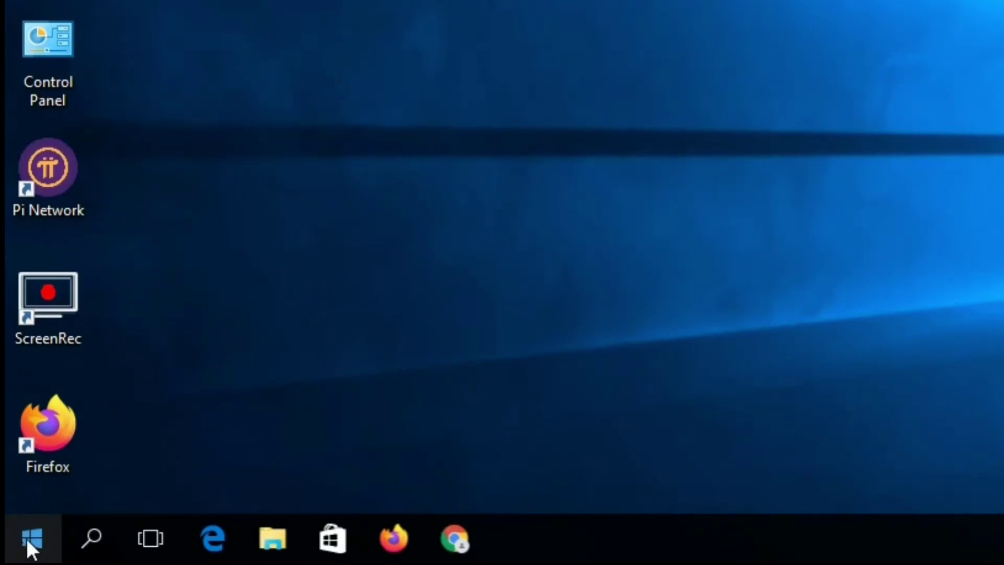
Open the Temporary files details in the storage usage of This PC (C:) through the System settings.
left_click(25, 542)
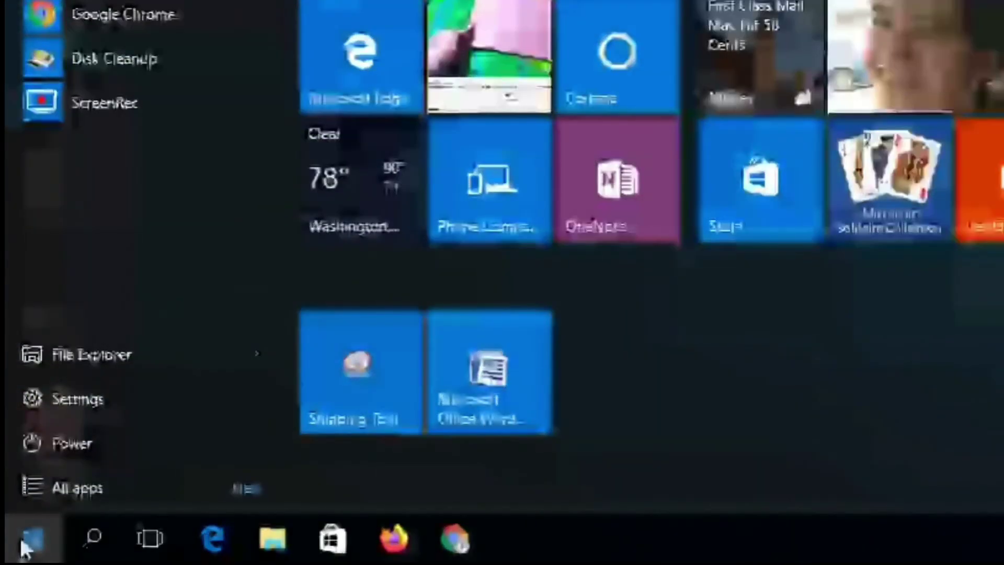
left_click(111, 401)
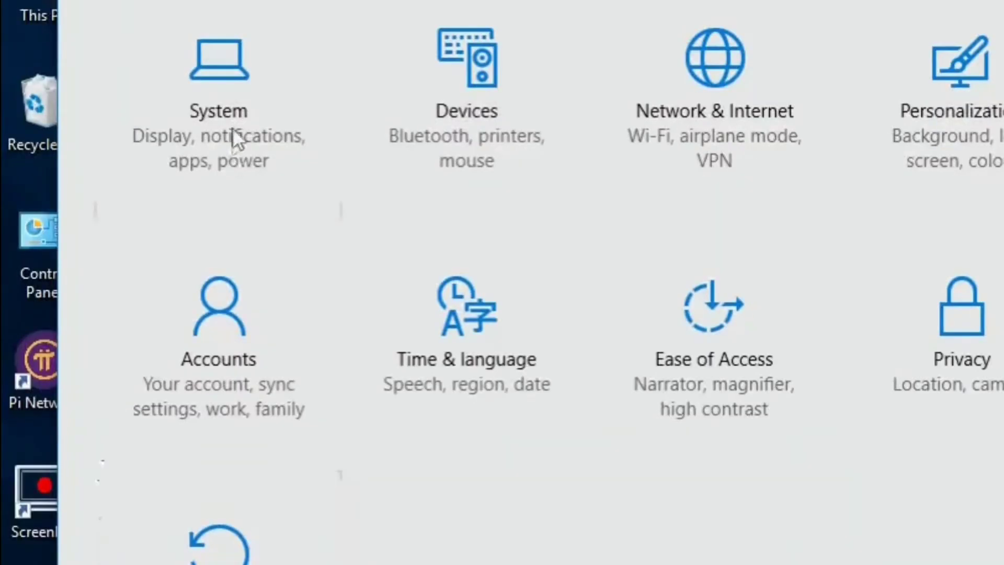
left_click(226, 94)
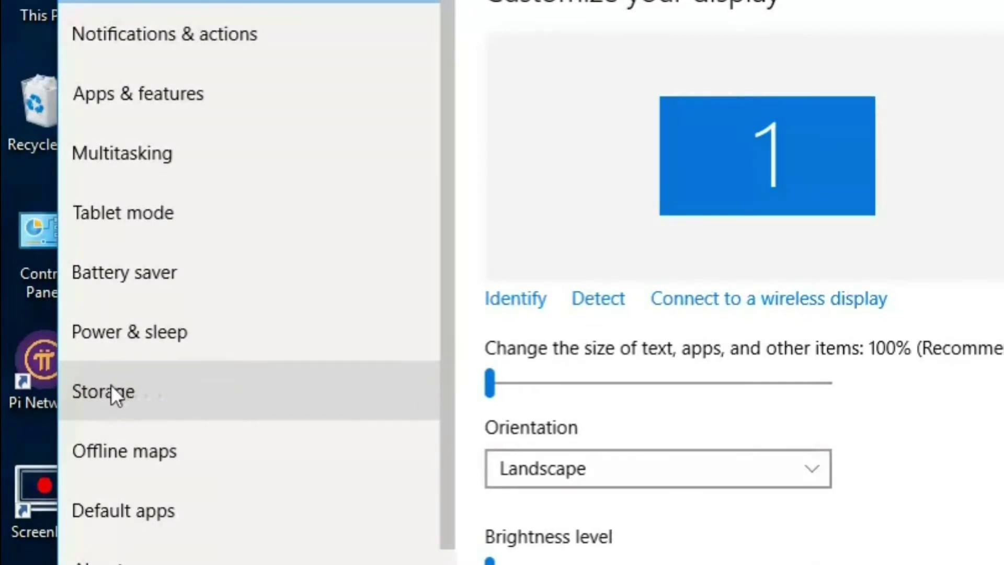
left_click(143, 378)
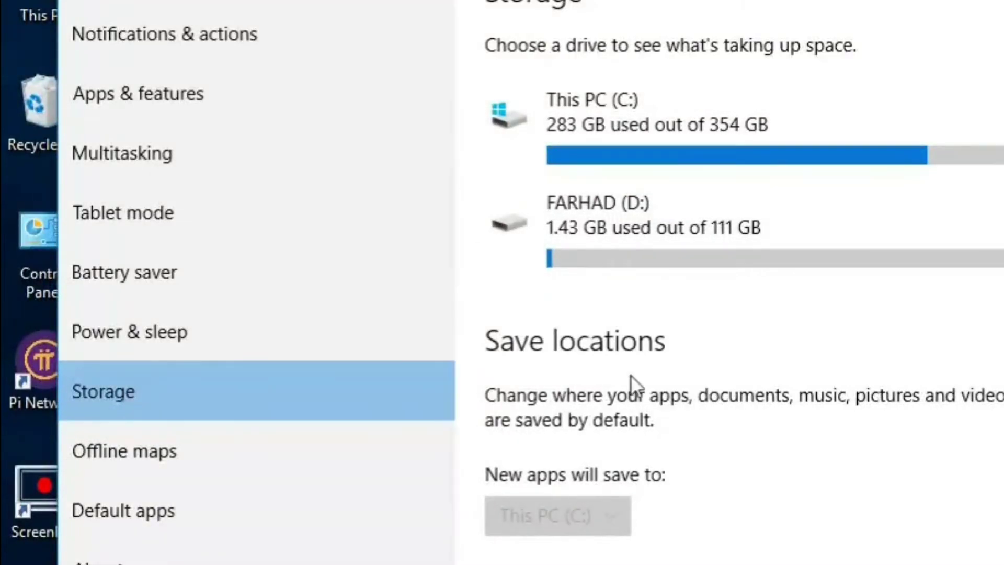
left_click(667, 112)
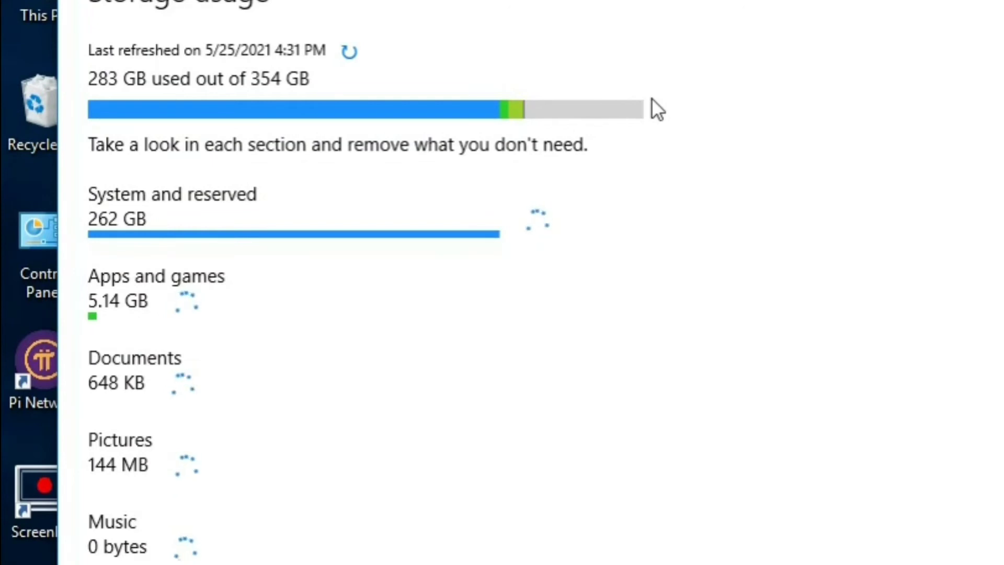
scroll(391, 168, "down", 5)
scroll(391, 169, "down", 8)
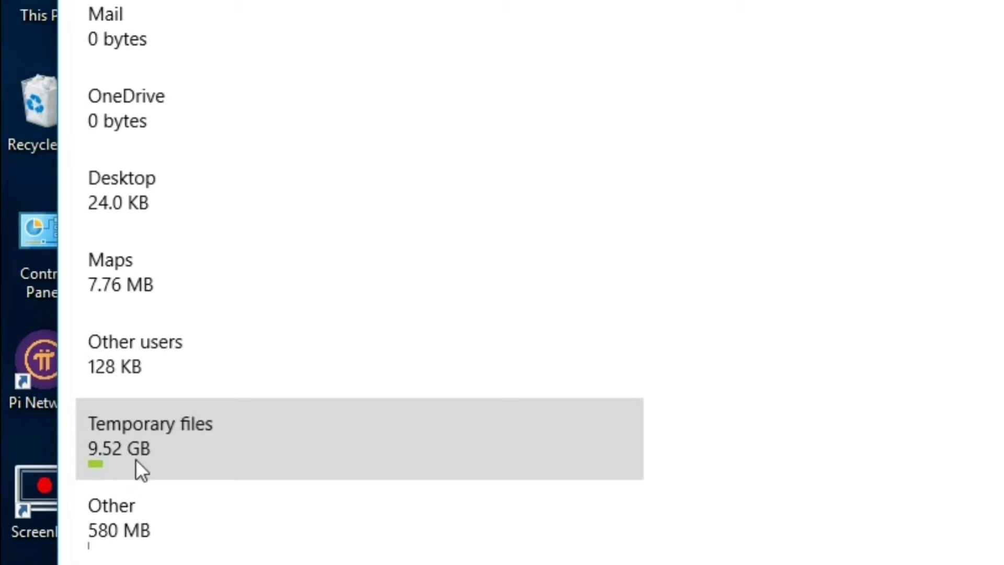
mouse_move(146, 454)
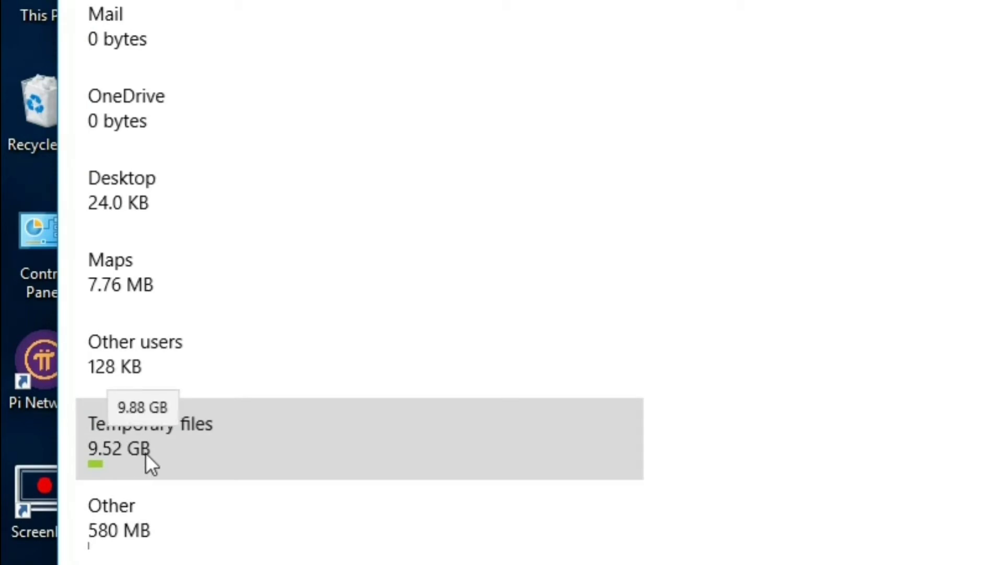
left_click(197, 441)
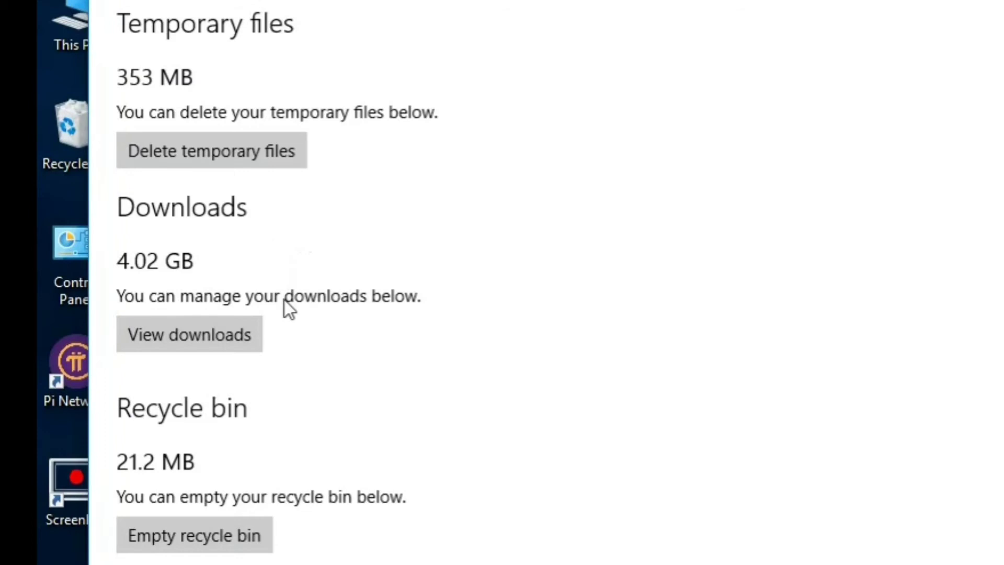
Empty the recycle bin and delete the temporary files, confirming both removals.
scroll(285, 307, "down", 2)
scroll(197, 338, "down", 3)
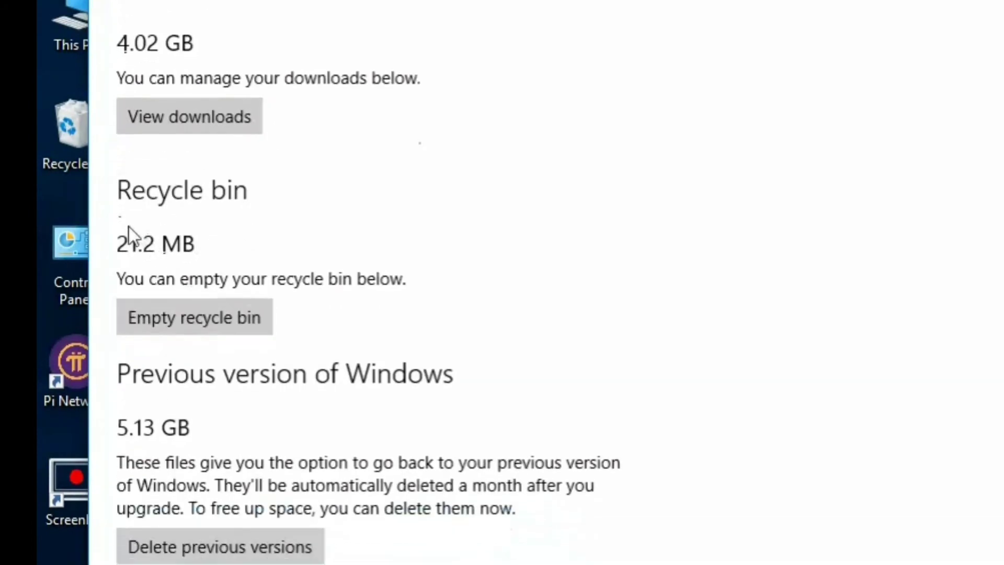
left_click(209, 325)
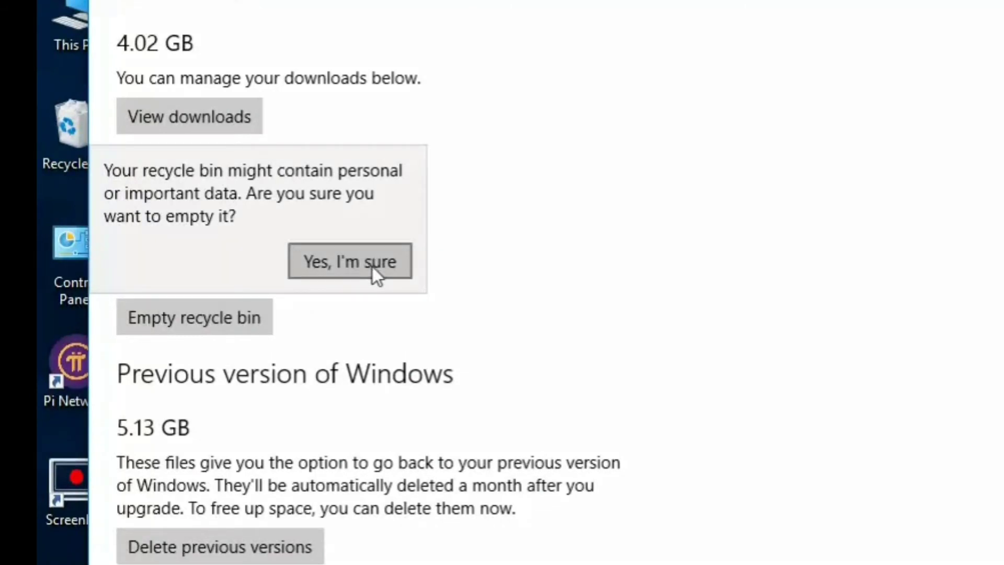
left_click(372, 267)
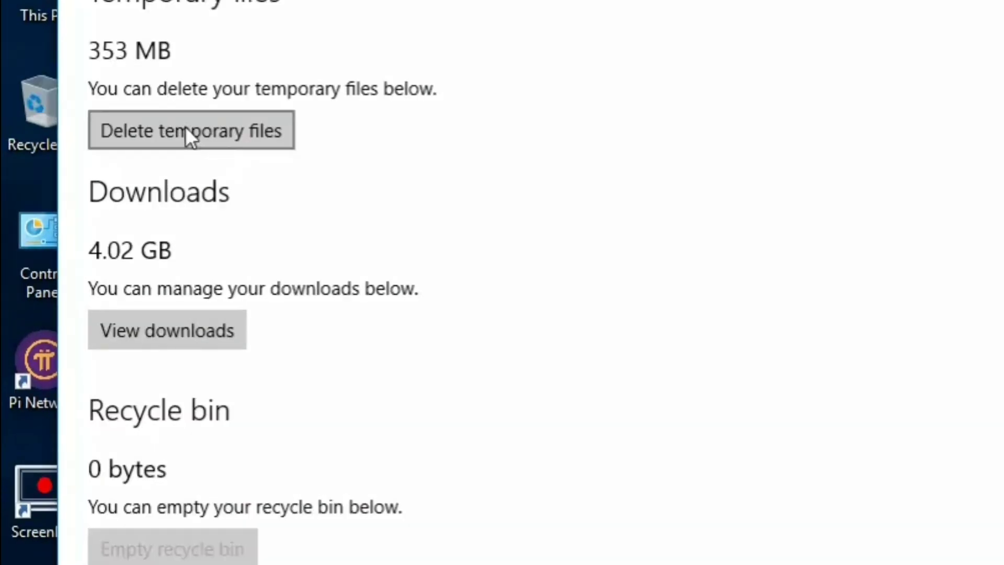
left_click(209, 139)
left_click(359, 69)
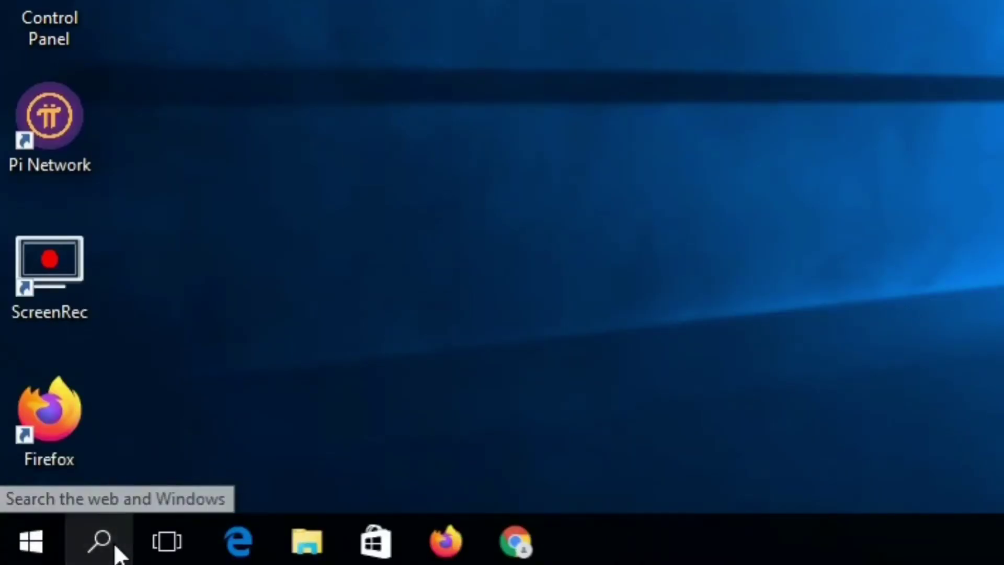
Search Windows for "disk clean", open Disk Cleanup and start it for the SYSTEM (C:) drive.
left_click(116, 549)
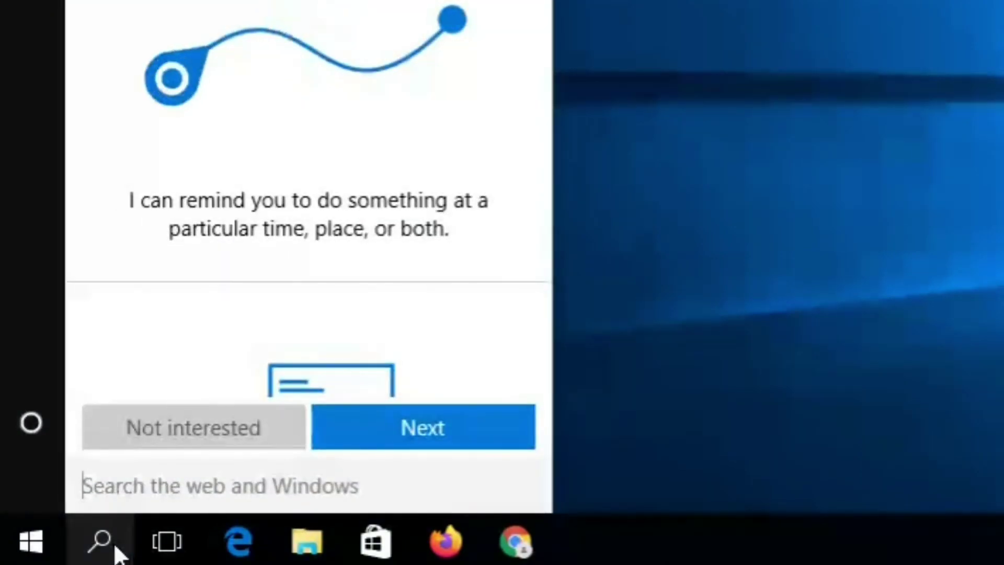
type("disk cl")
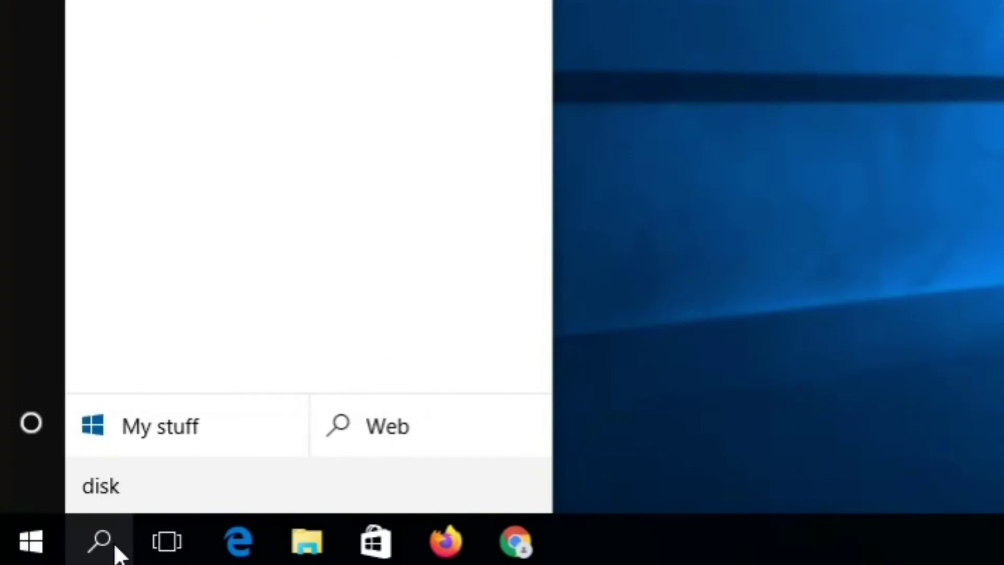
type("ean")
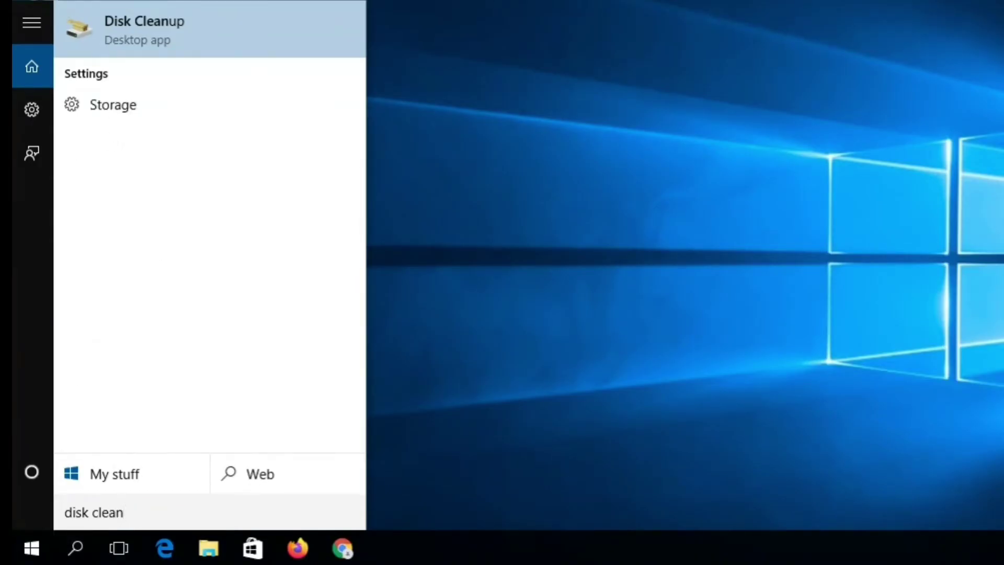
left_click(143, 23)
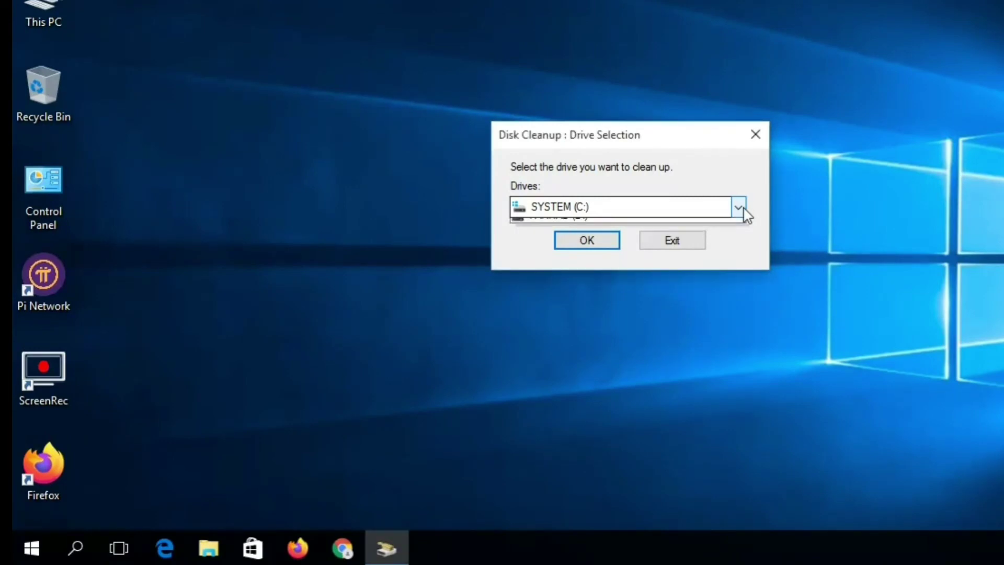
left_click(738, 207)
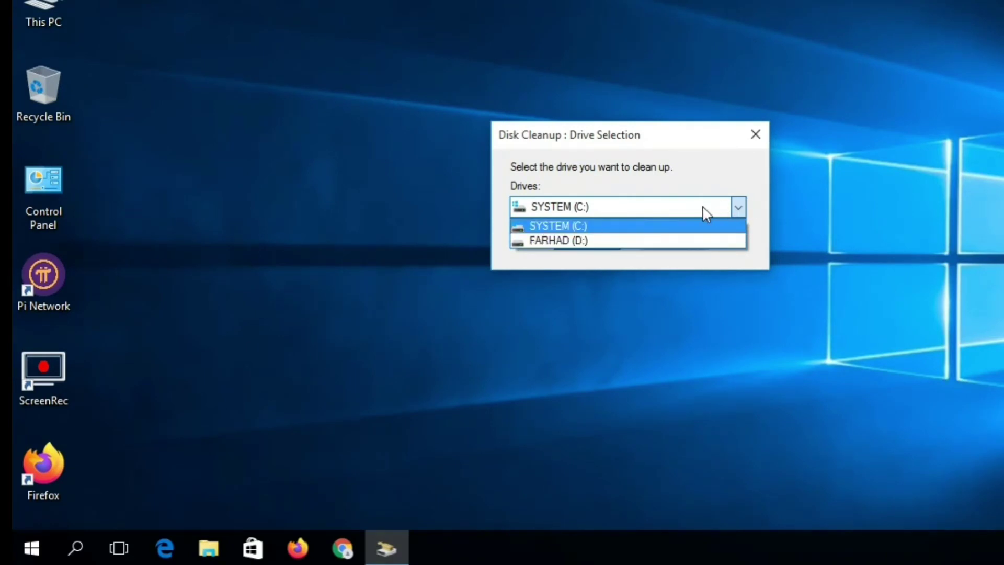
left_click(741, 208)
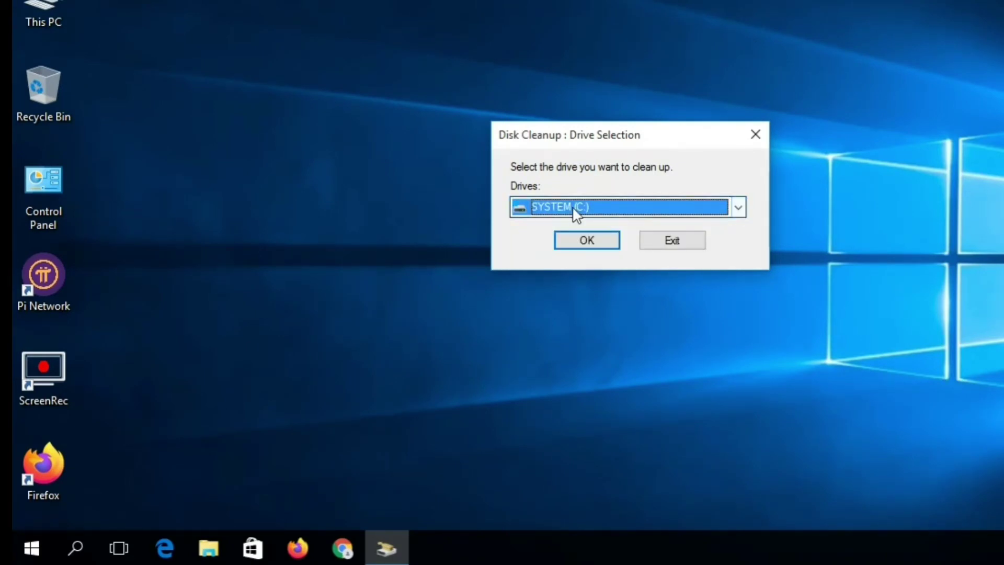
left_click(593, 246)
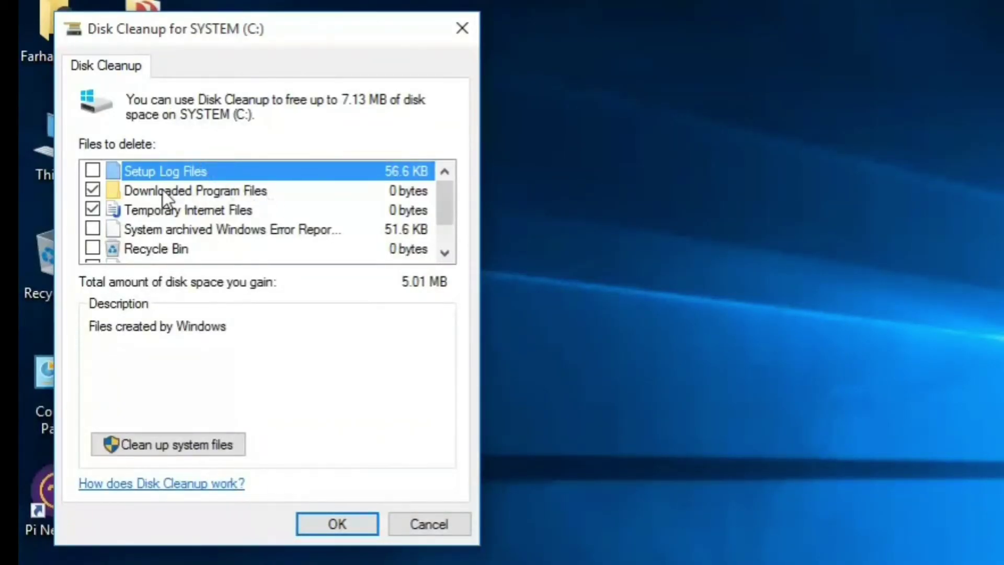
Include Setup Log Files, System archived Windows Error Reports, Recycle Bin and Temporary files in the cleanup, and permanently delete all marked files.
left_click(93, 172)
left_click(92, 229)
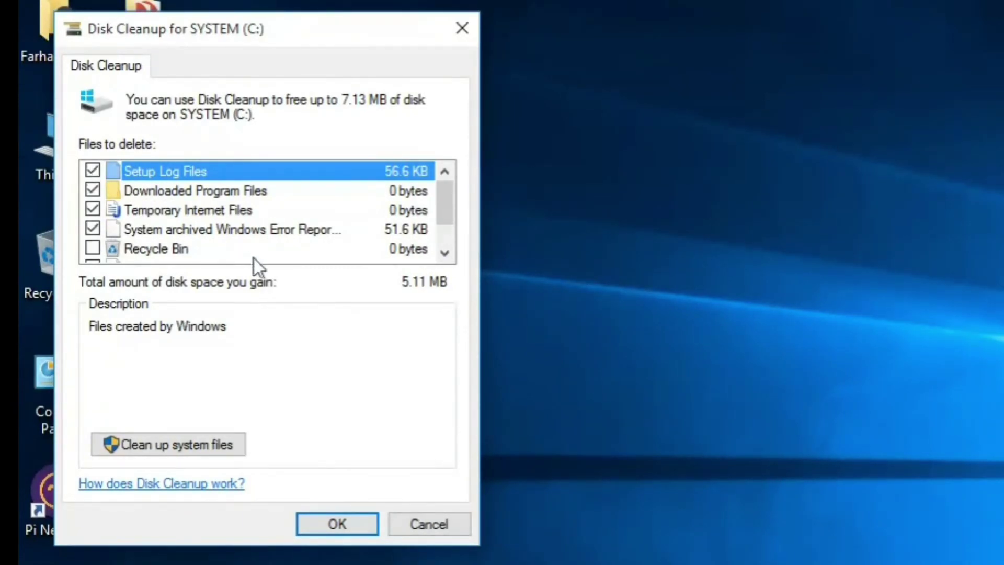
left_click(441, 254)
left_click(93, 248)
left_click(445, 253)
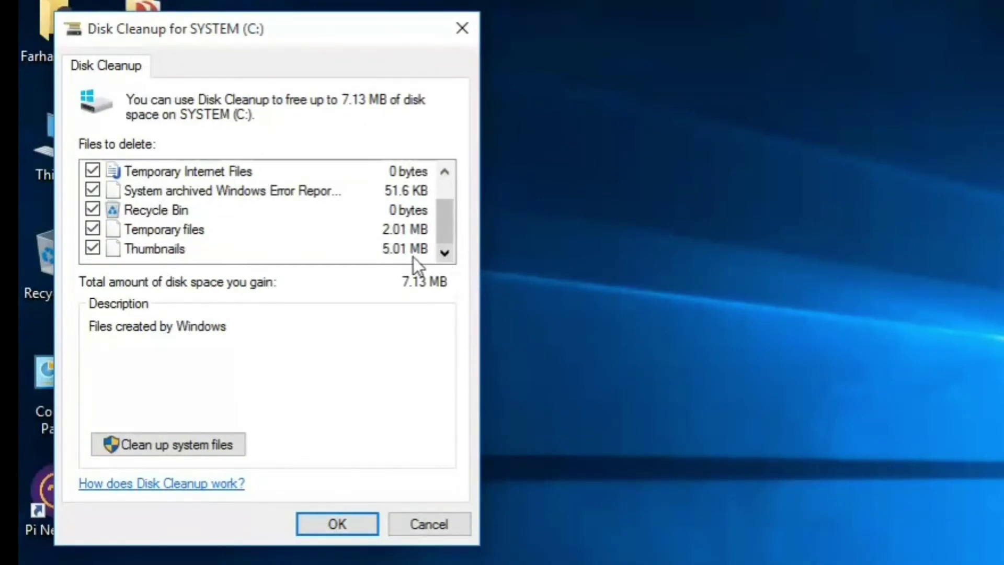
scroll(189, 226, "up", 1)
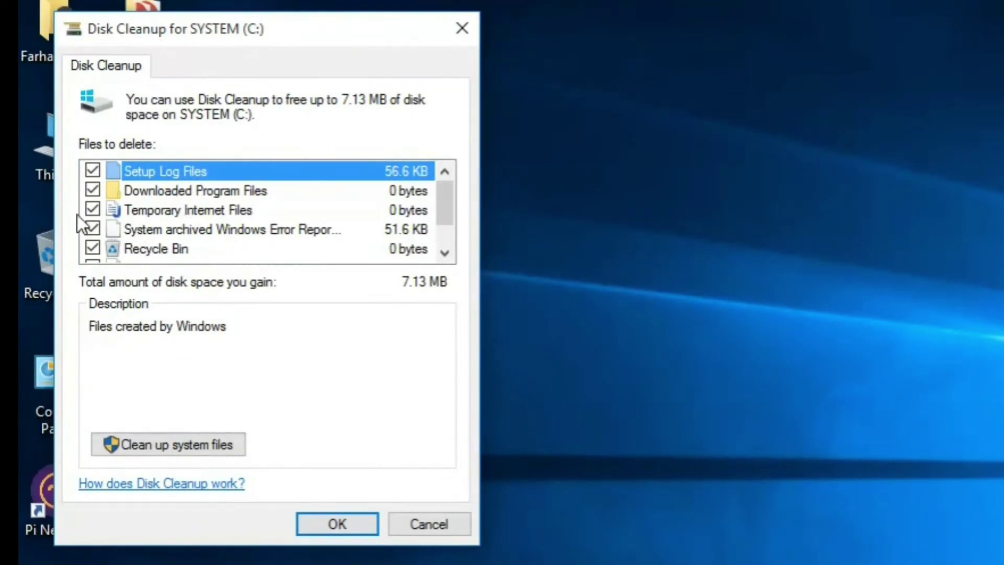
left_click(93, 190)
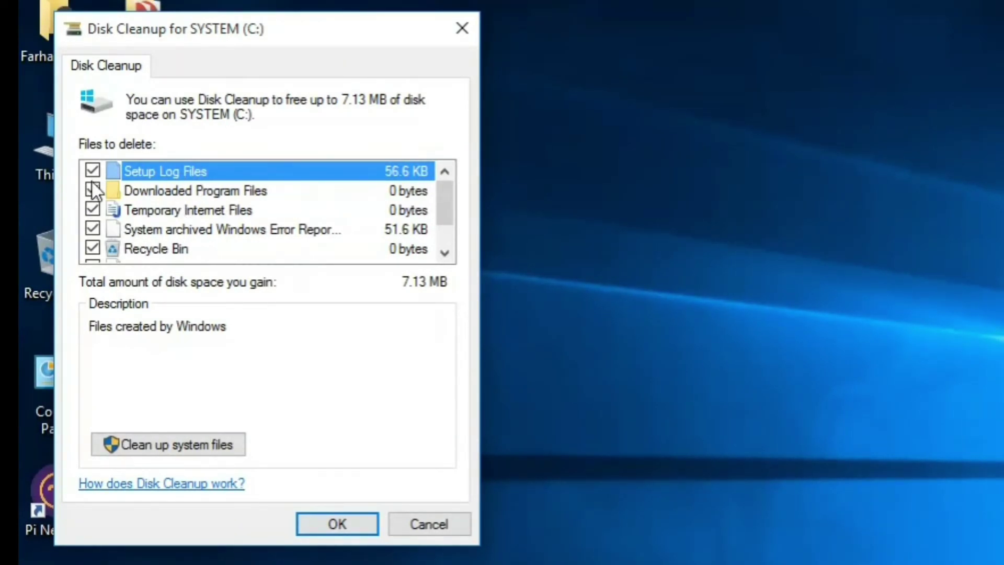
left_click(320, 526)
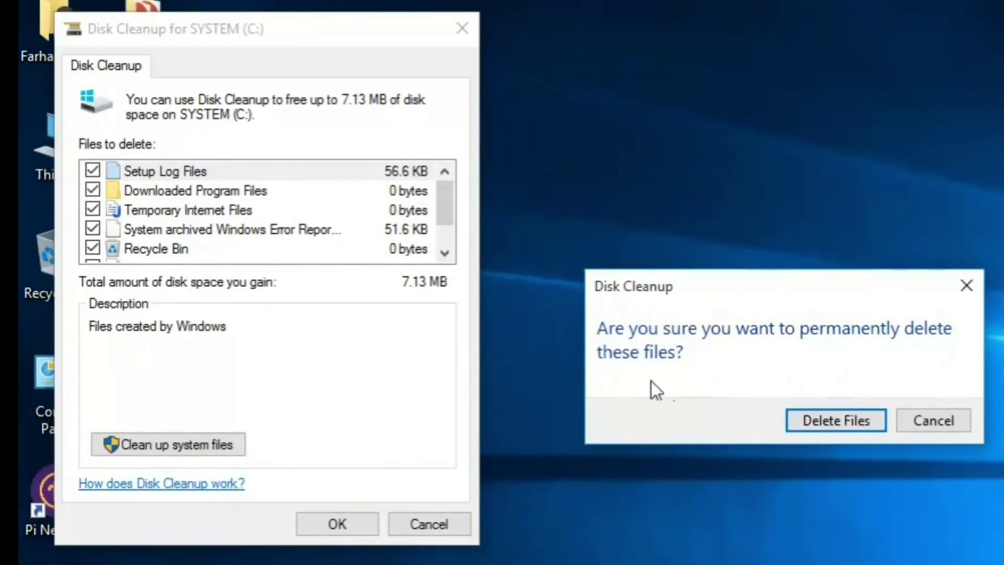
left_click(837, 421)
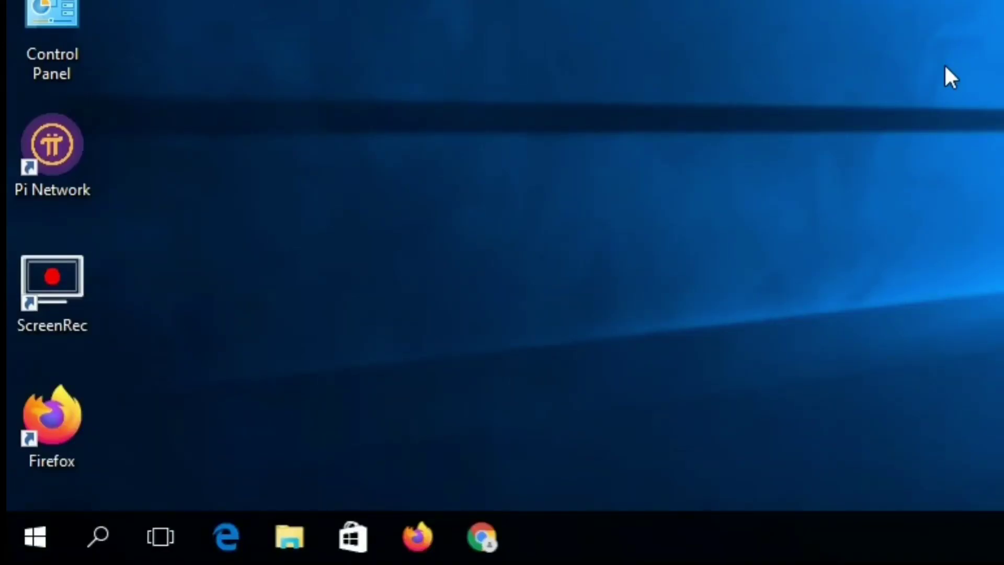
Search Windows for "control", open Control Panel and bring up its list of programs to uninstall.
left_click(105, 553)
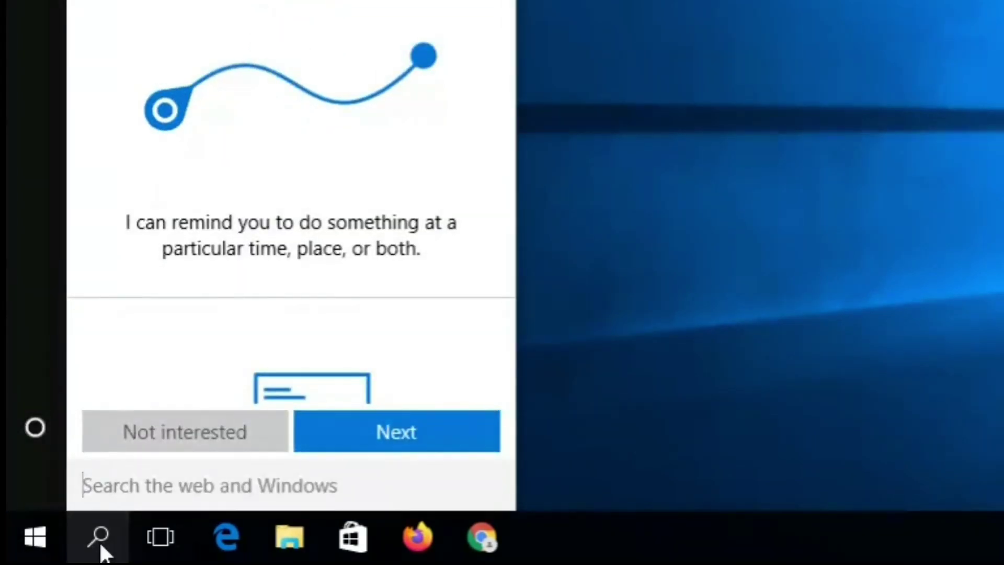
type("con")
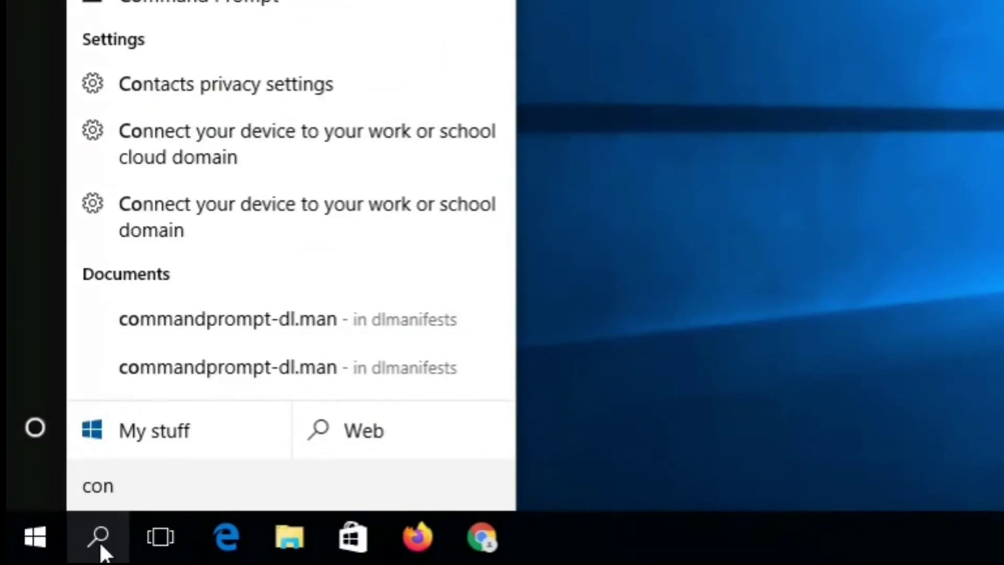
type("trol")
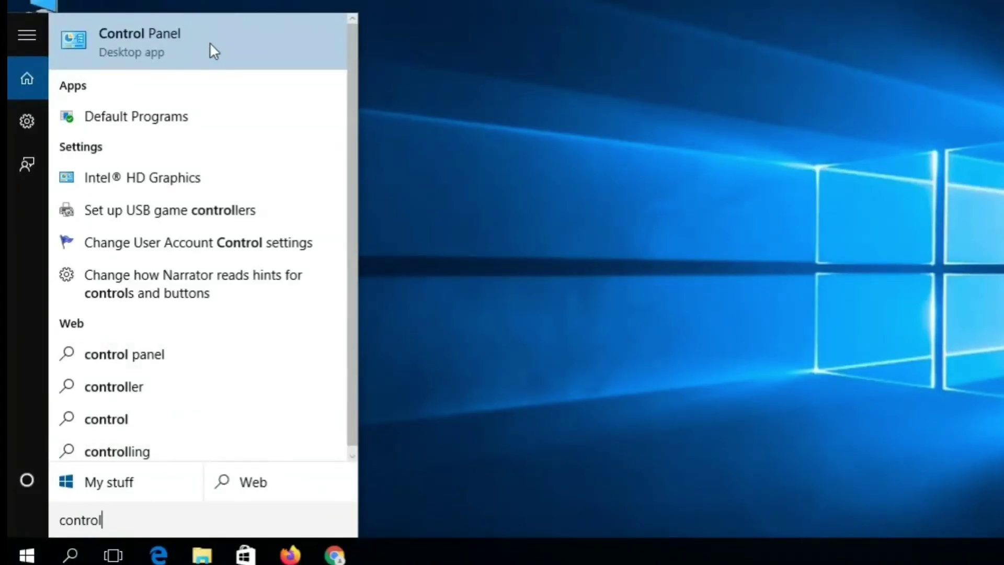
left_click(210, 44)
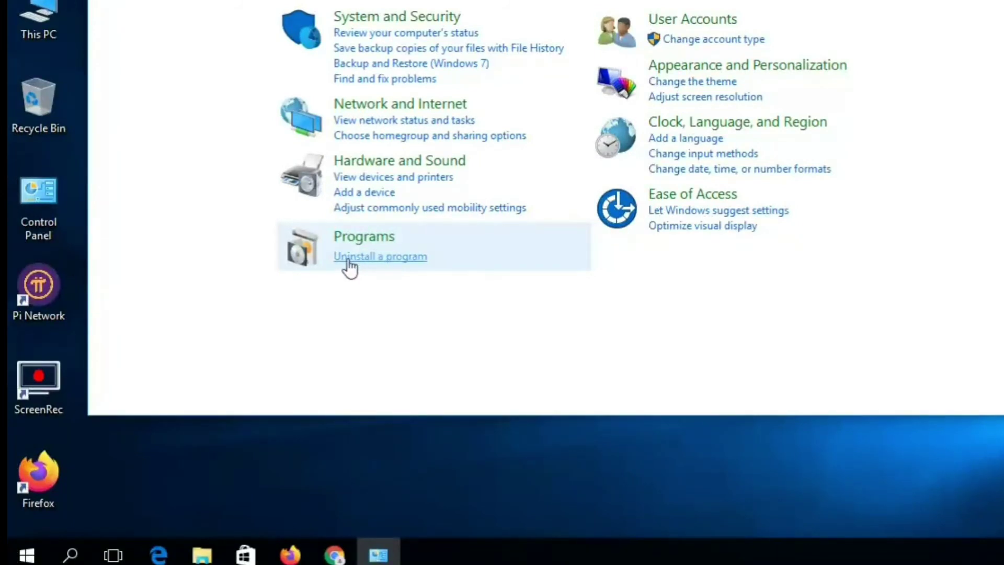
left_click(396, 259)
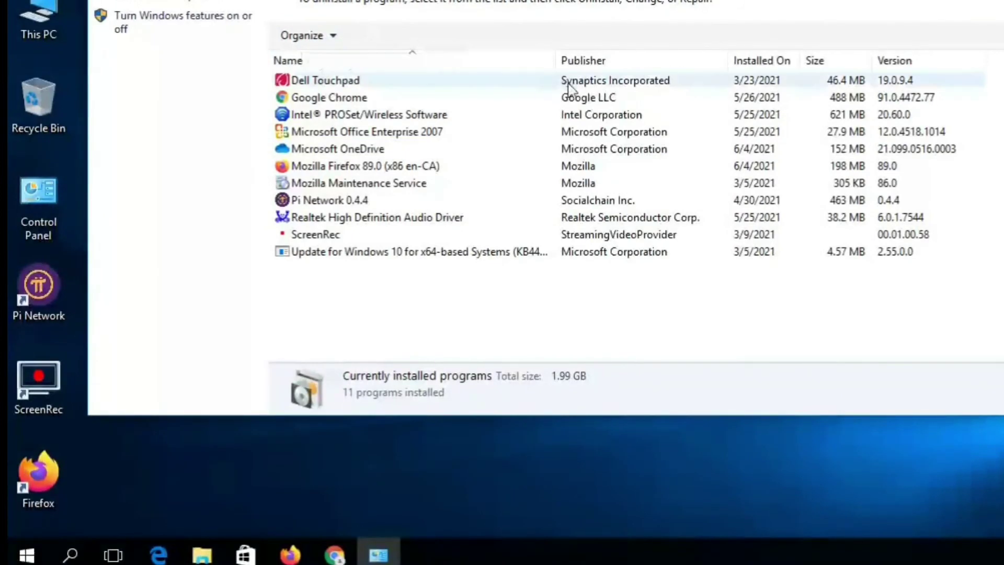
Start uninstalling Dell Touchpad from the installed programs and dismiss the Synaptics removal dialog.
left_click(600, 84)
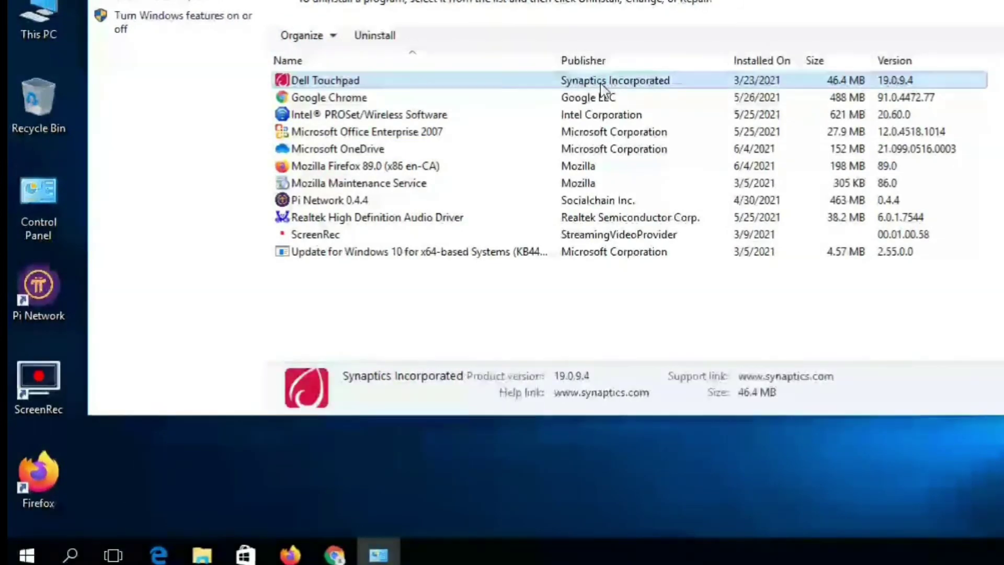
left_click(378, 38)
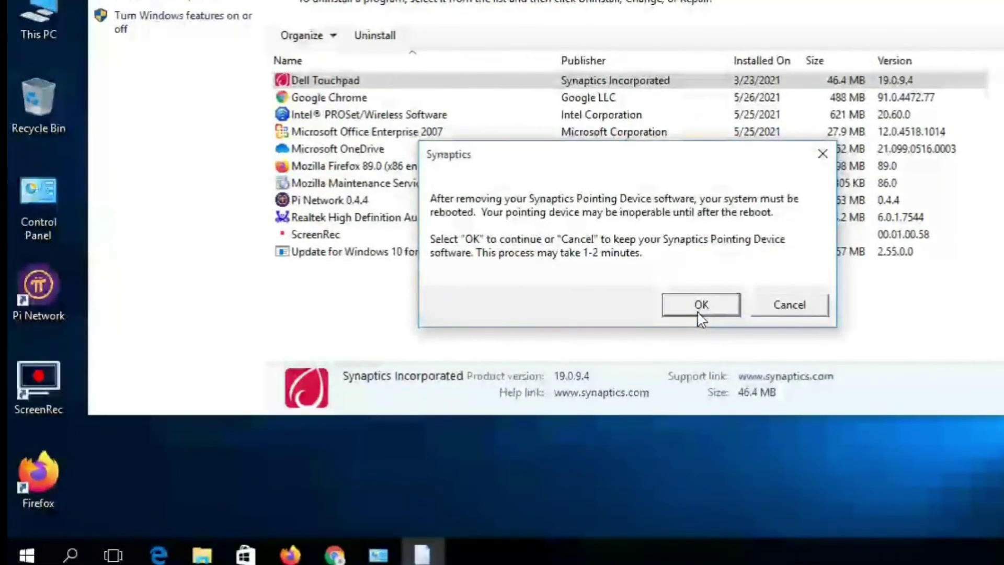
left_click(823, 154)
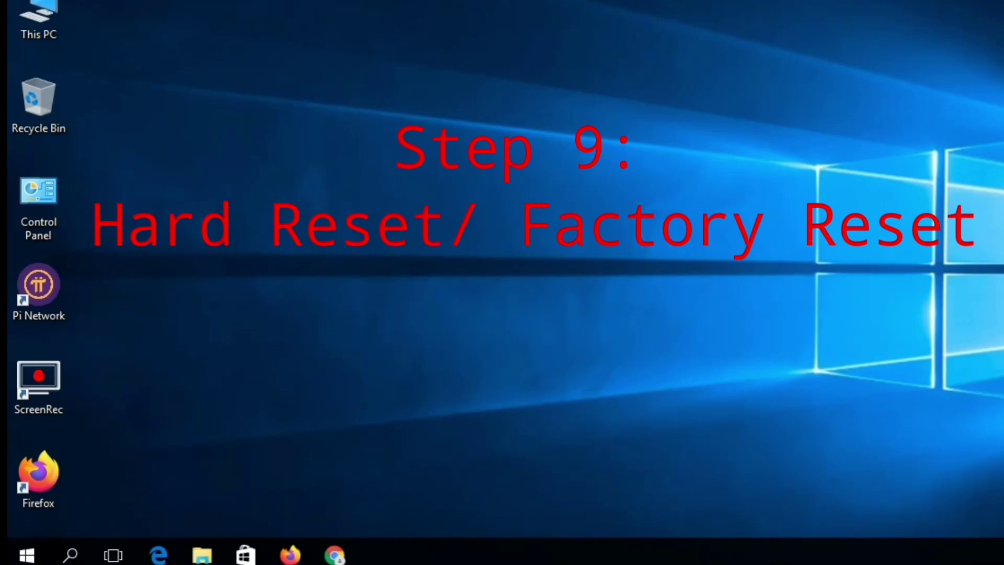
Open the Recovery page of the Update & security settings.
left_click(27, 555)
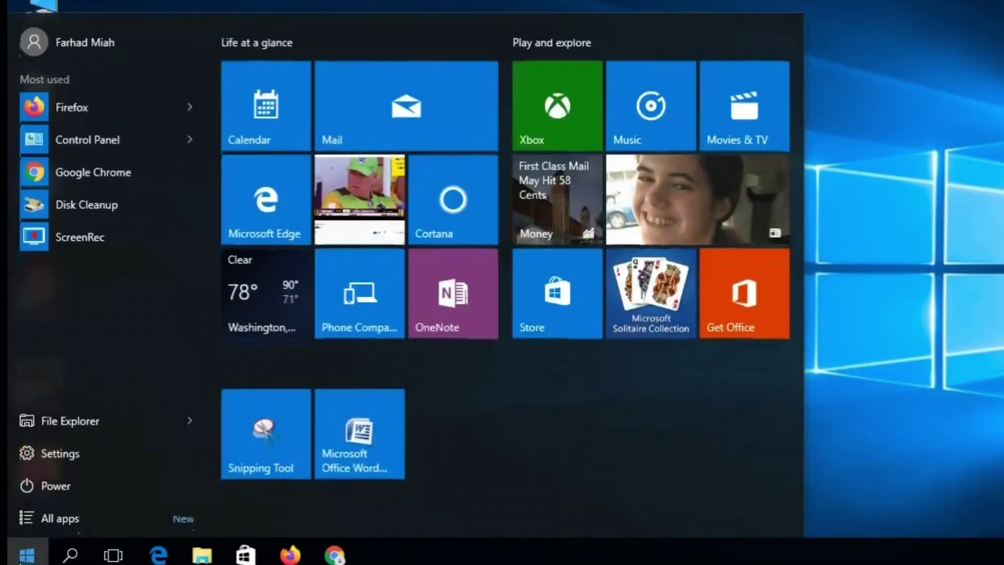
left_click(54, 454)
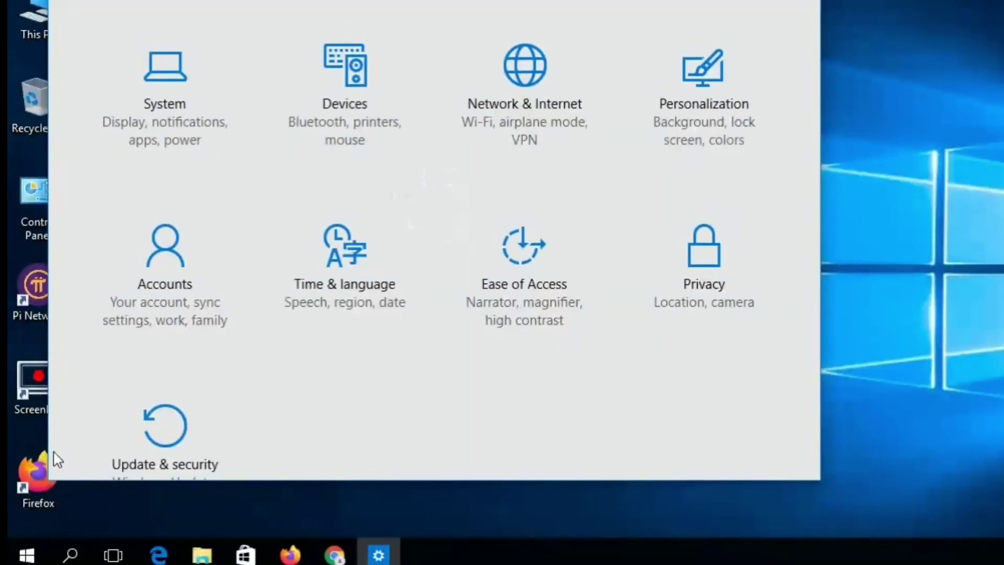
scroll(134, 375, "down", 3)
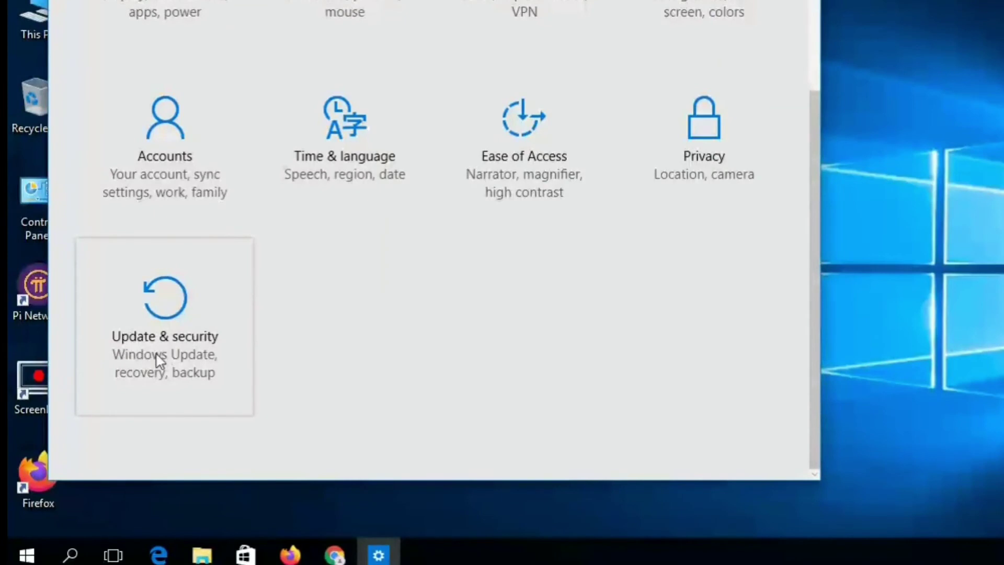
left_click(161, 334)
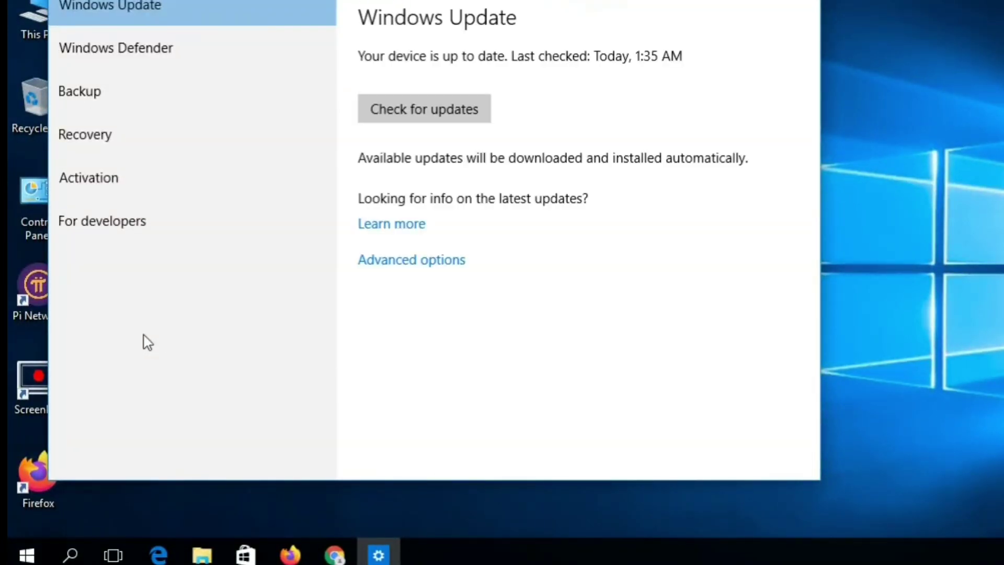
left_click(118, 134)
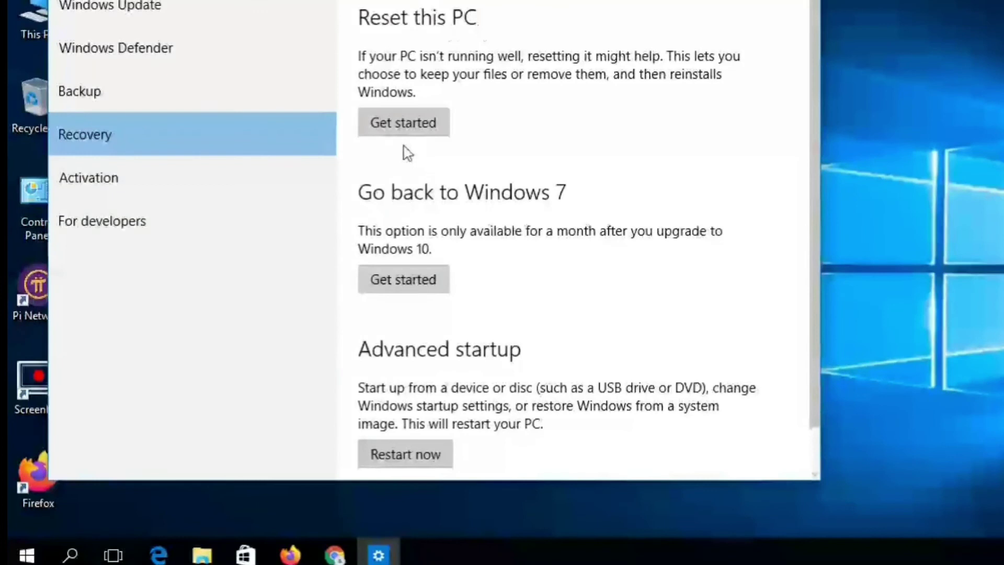
Bring up the Reset this PC options, cancel the reset and close Settings.
left_click(426, 133)
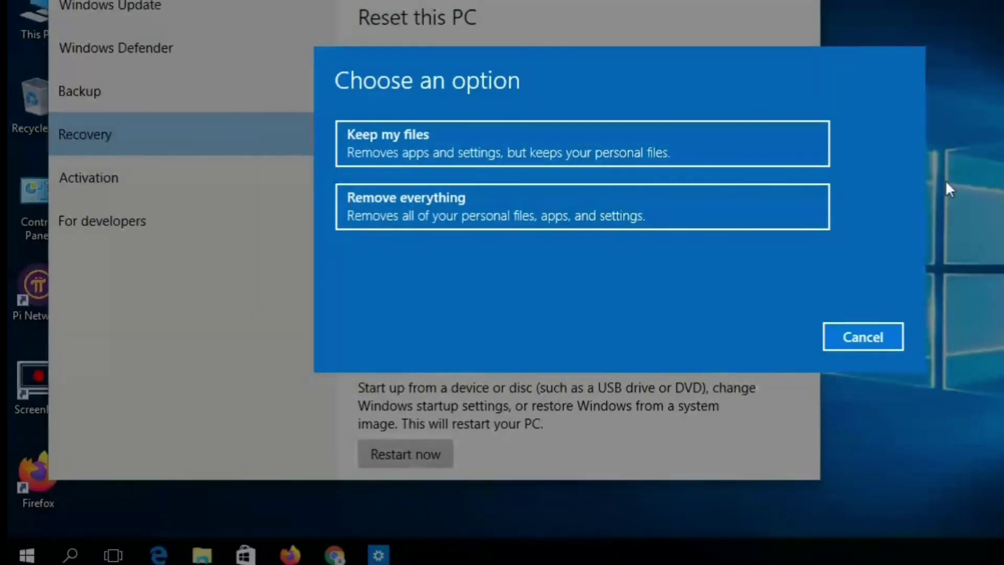
left_click(886, 341)
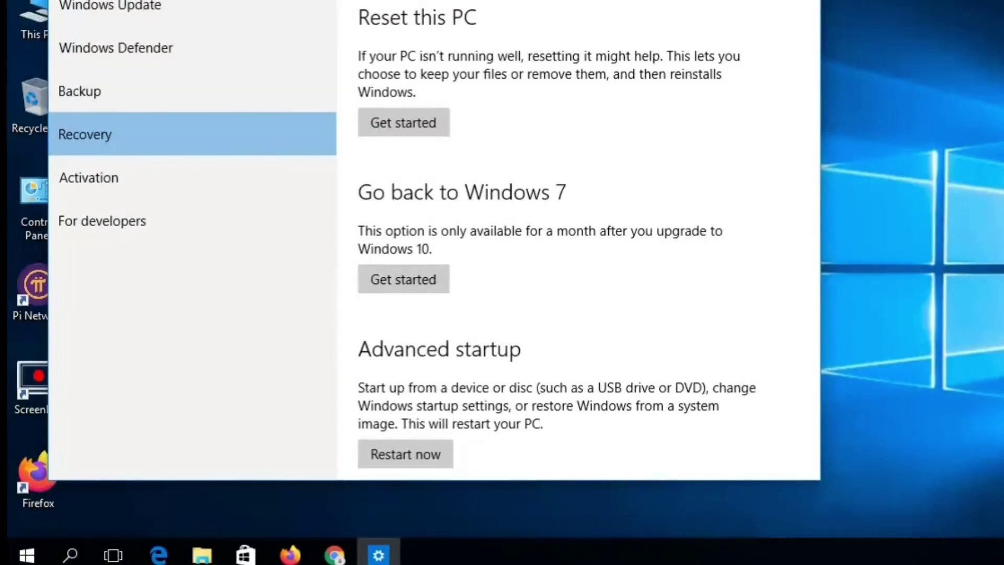
key("alt+F4")
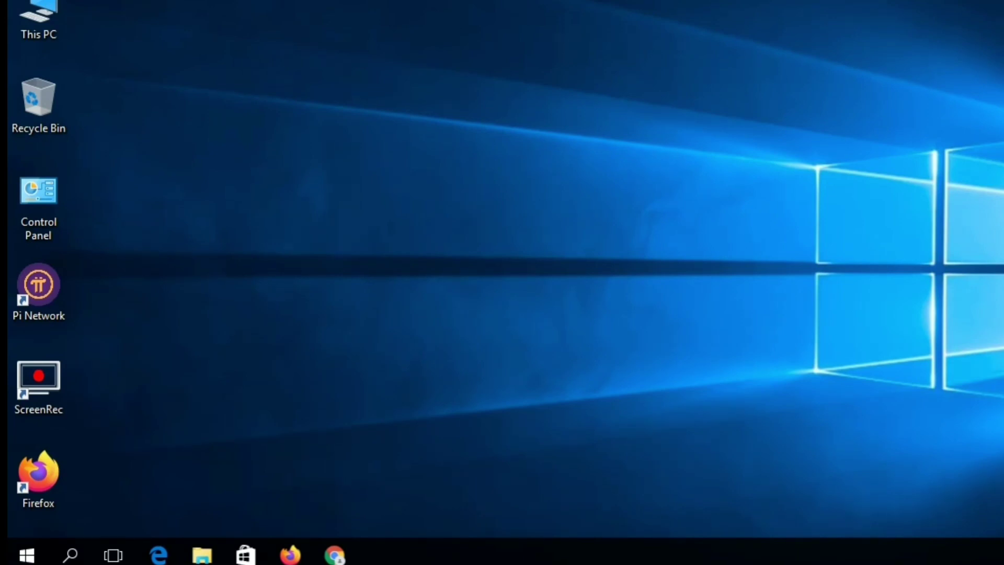
Open the Windows Temp folder by running the earlier "temp" command from the Run dialog's history.
key("super+r")
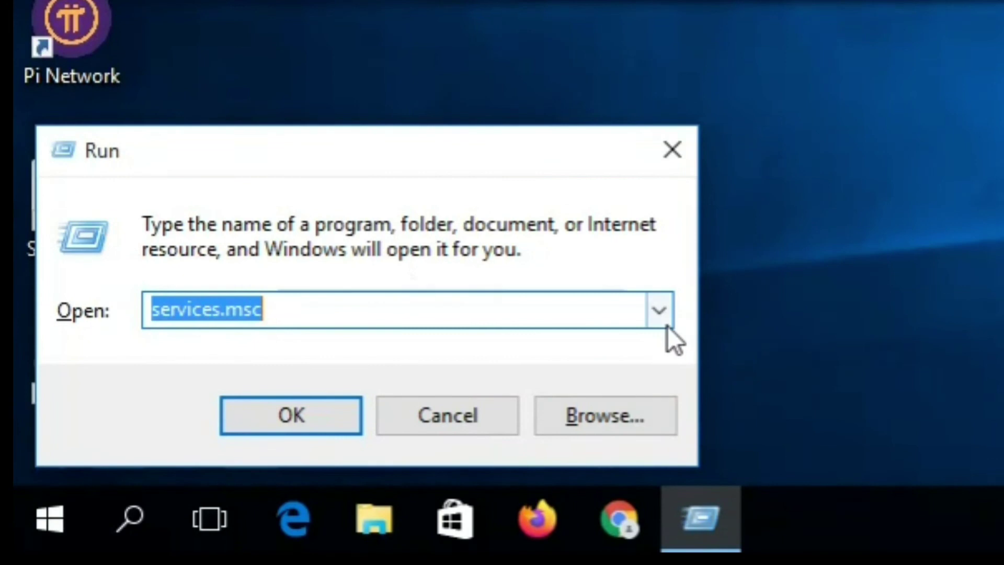
left_click(660, 314)
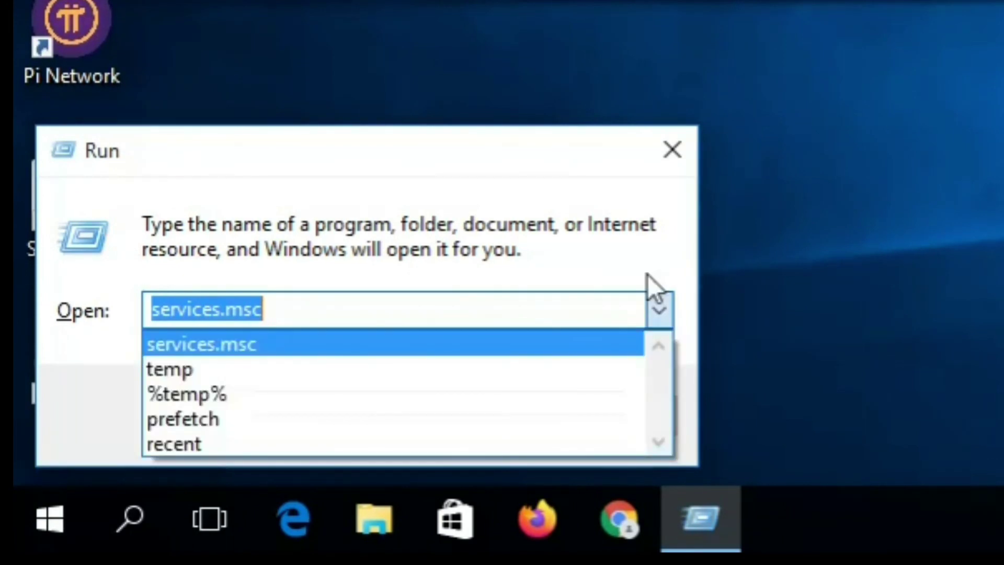
left_click(251, 370)
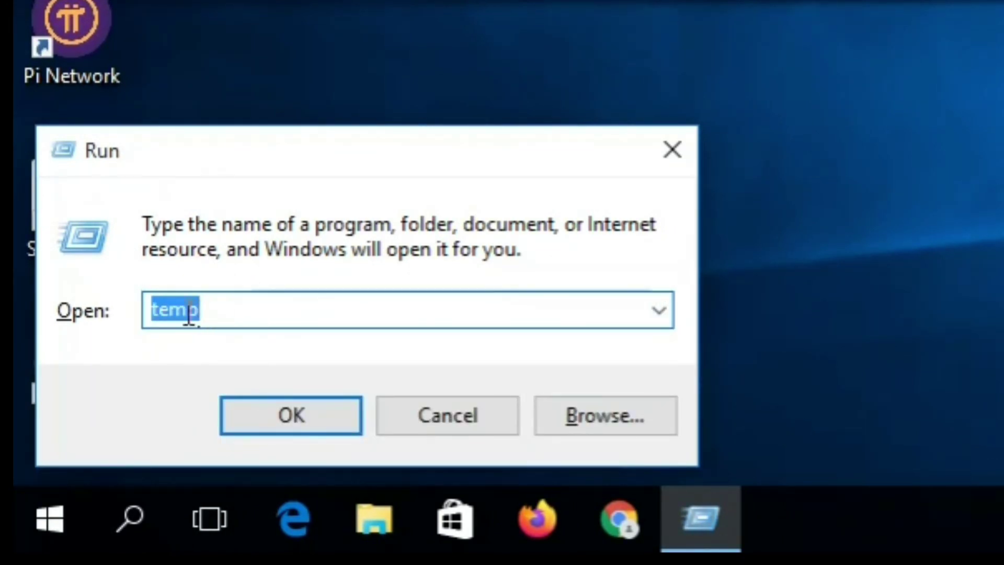
left_click(315, 422)
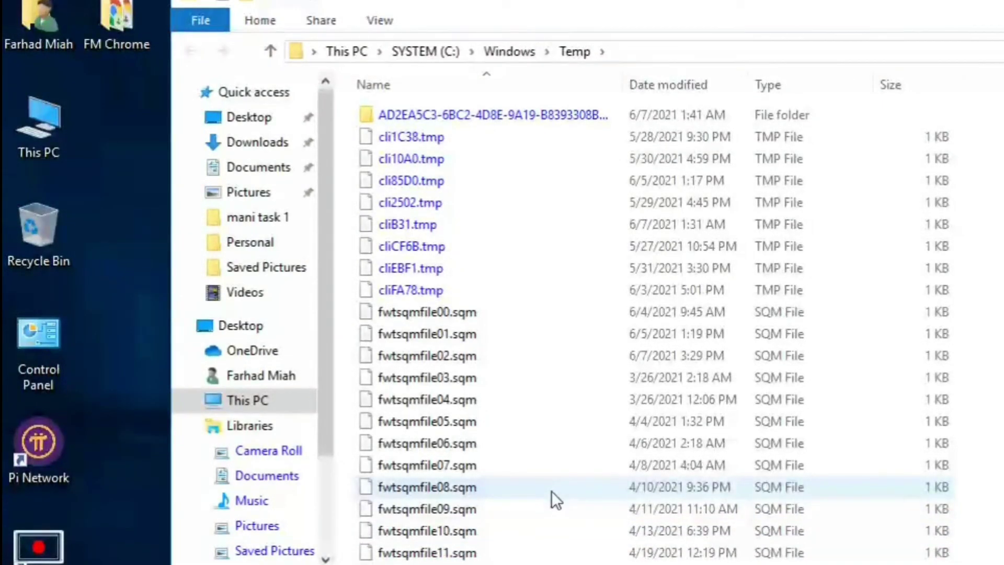
Move everything in the Windows Temp folder to the Recycle Bin, skipping each file that needs administrator permission.
key("ctrl+a")
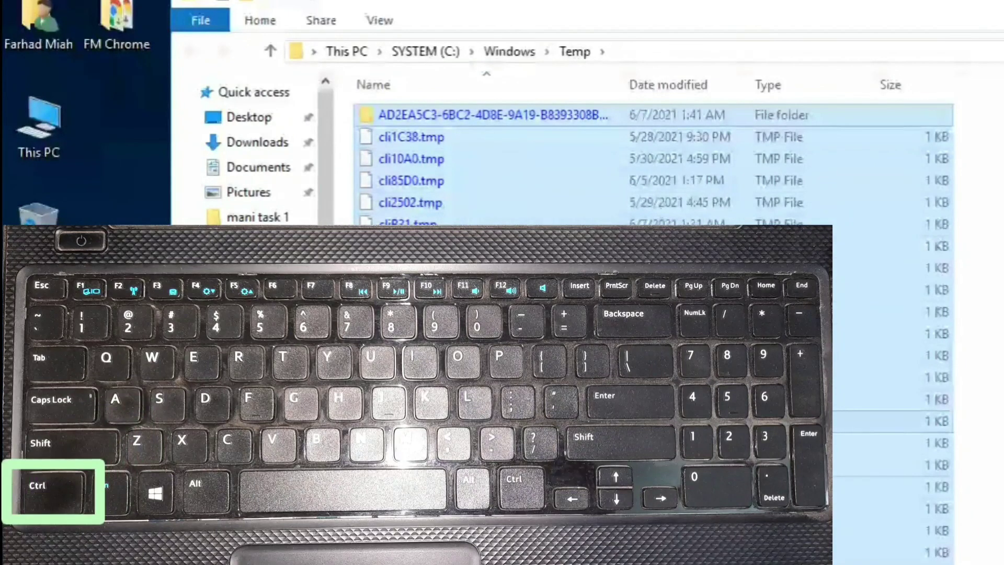
key("ctrl+d")
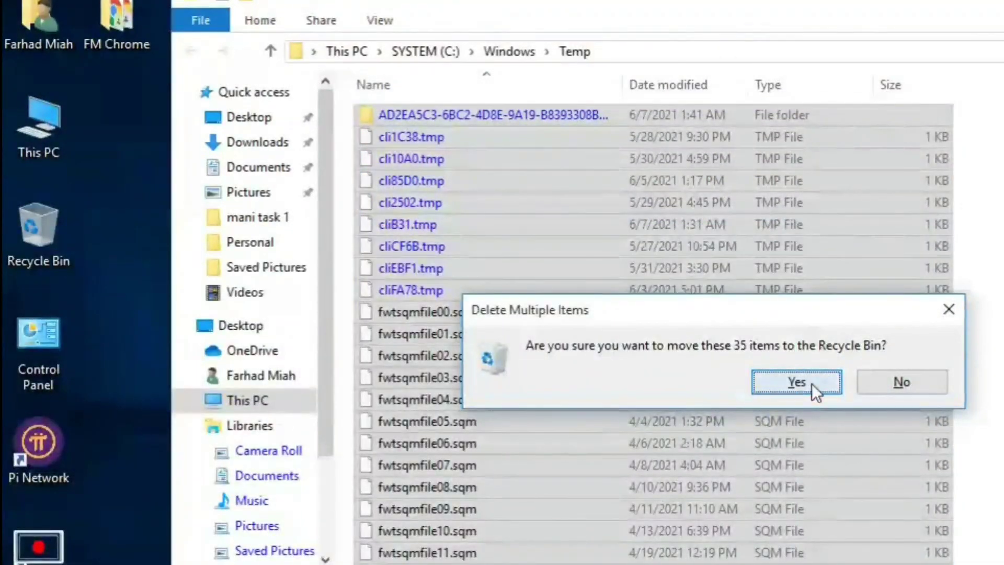
left_click(812, 384)
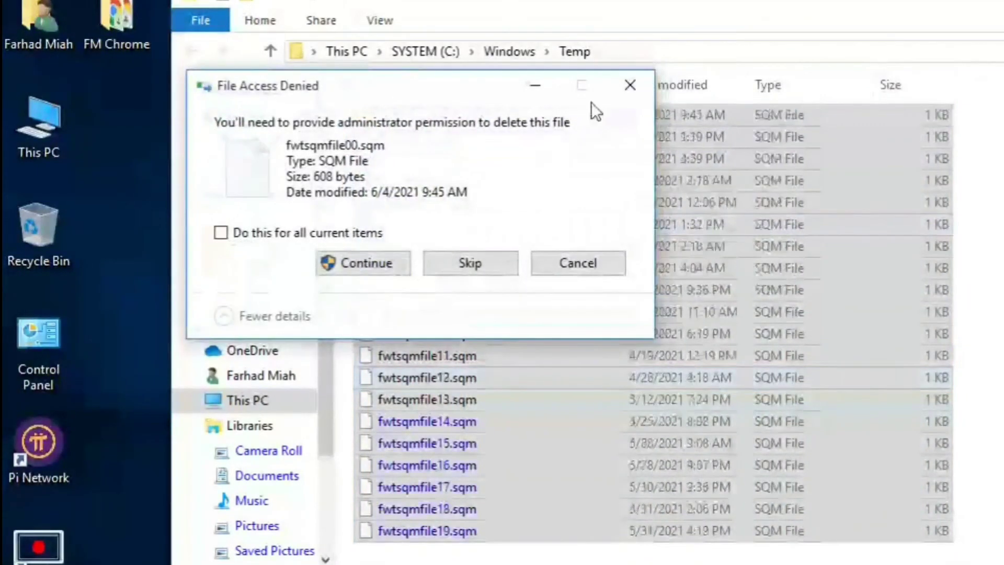
left_click(471, 267)
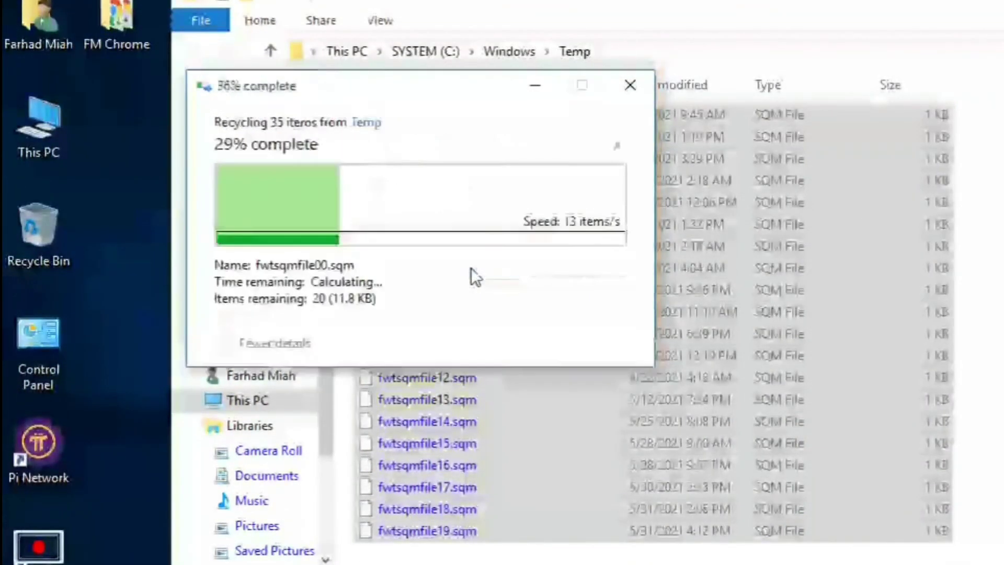
left_click(471, 265)
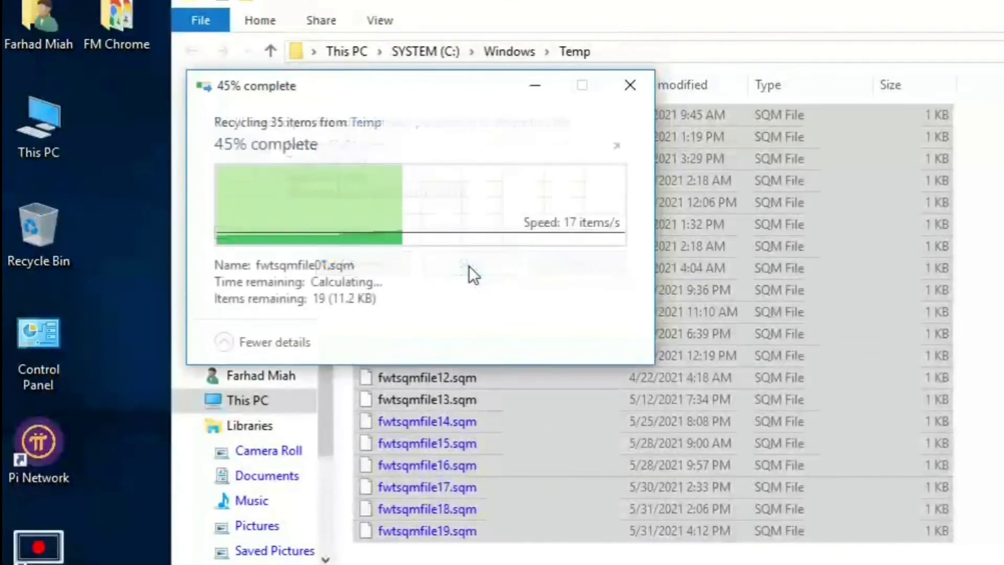
left_click(469, 266)
left_click(470, 266)
left_click(468, 263)
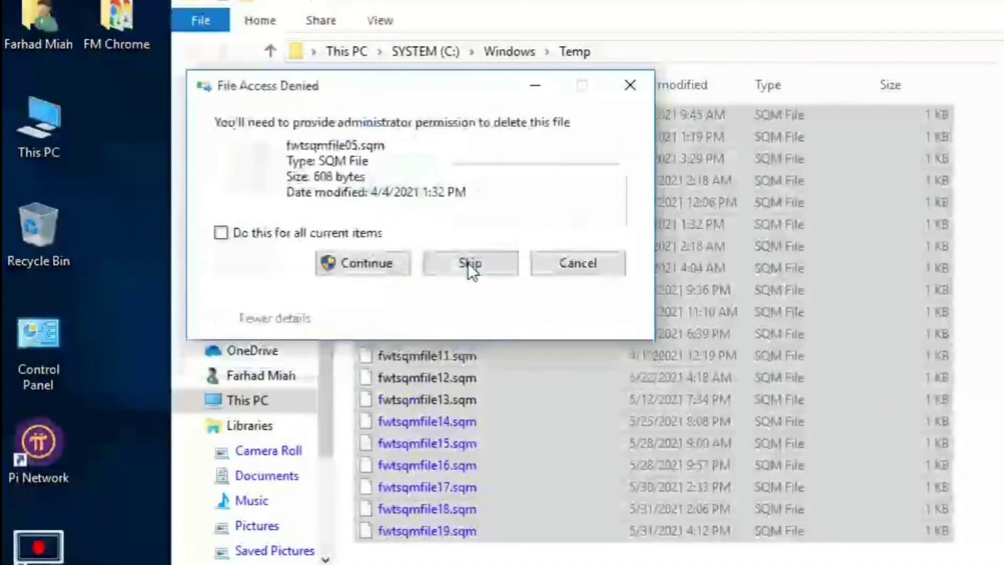
left_click(468, 263)
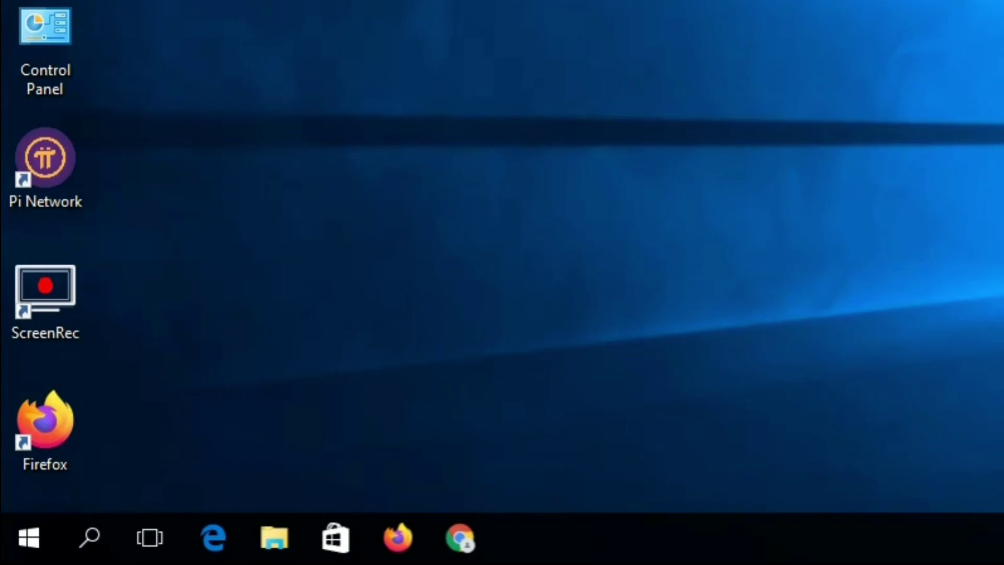
Open the user's local Temp folder by running the earlier "%temp%" command from the Run dialog's history.
key("super+r")
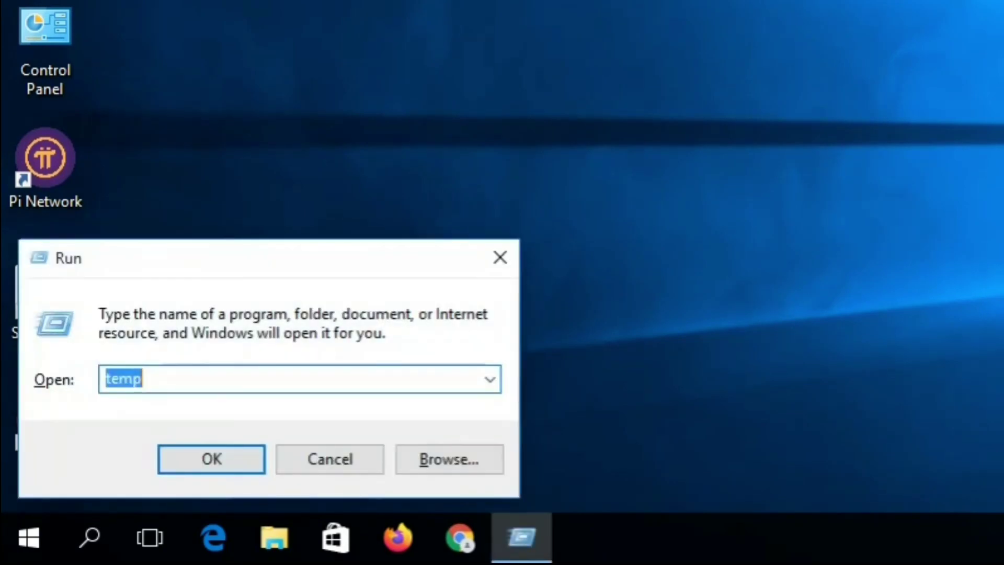
left_click(489, 378)
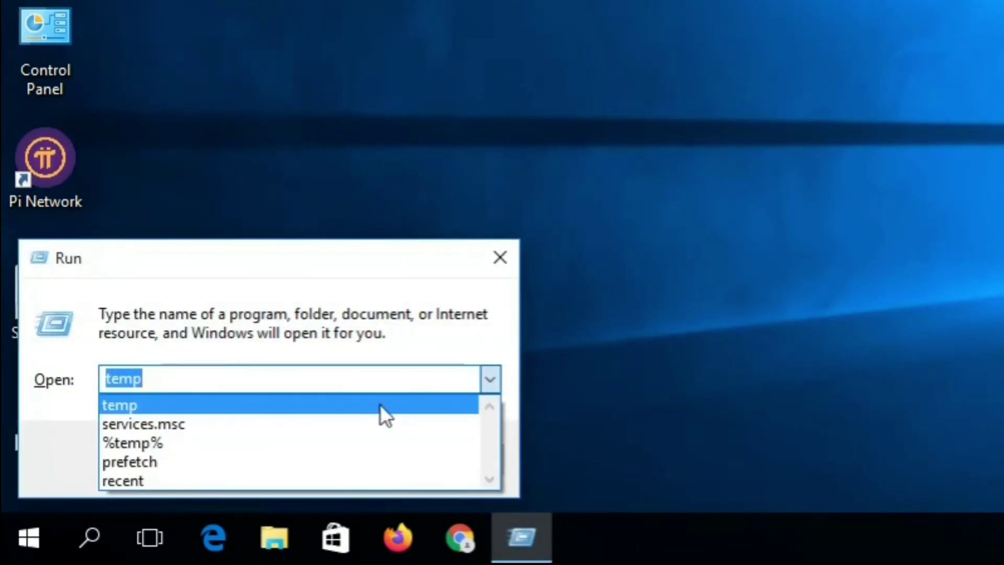
left_click(187, 450)
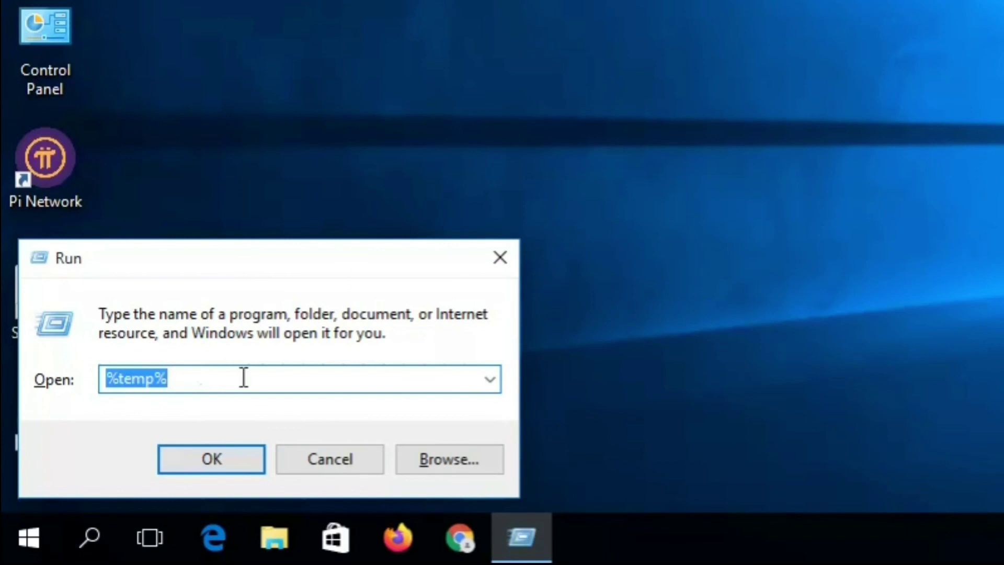
left_click(196, 464)
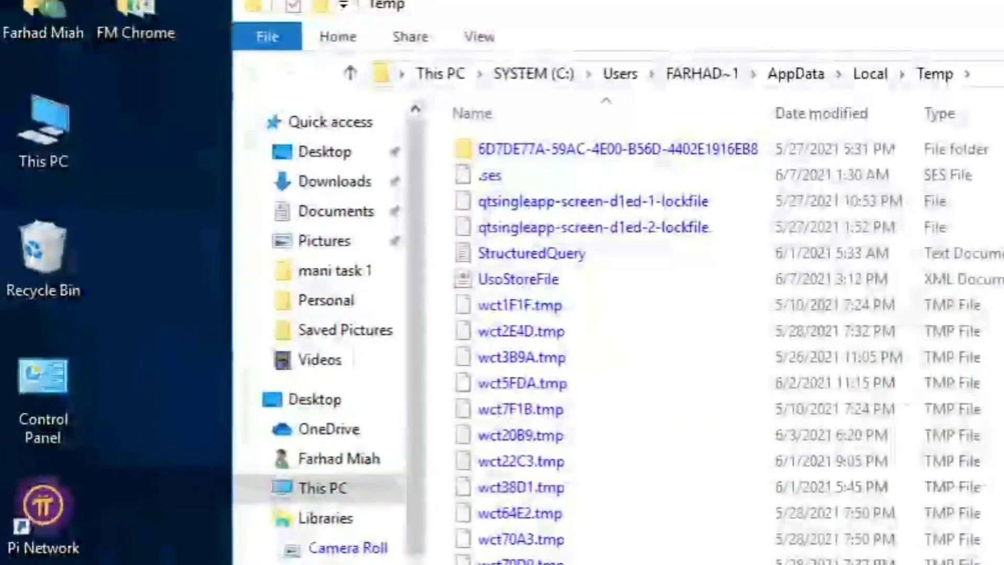
Move all items in the user's local Temp folder to the Recycle Bin, skip the file in use, and return to the desktop.
key("ctrl+a")
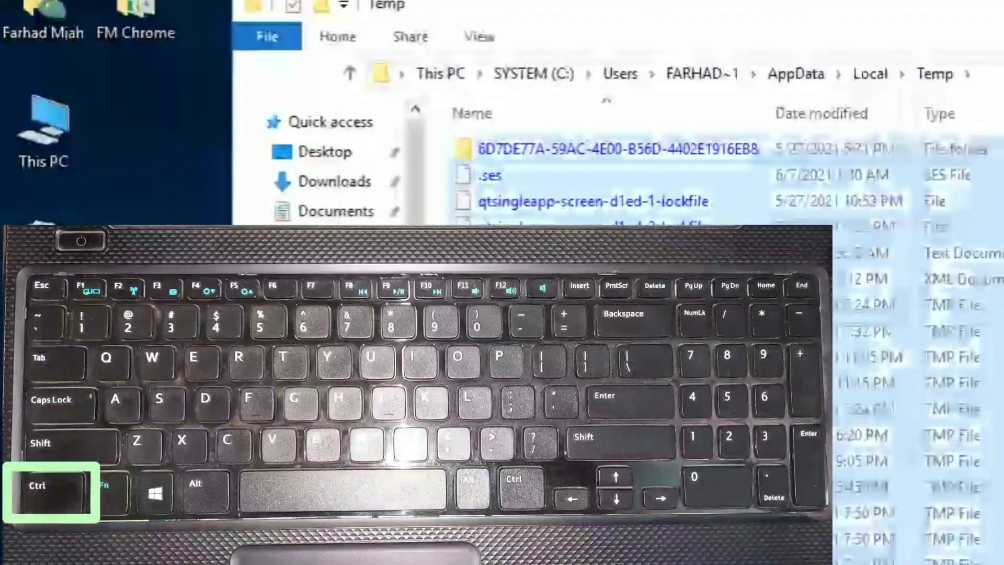
key("Delete")
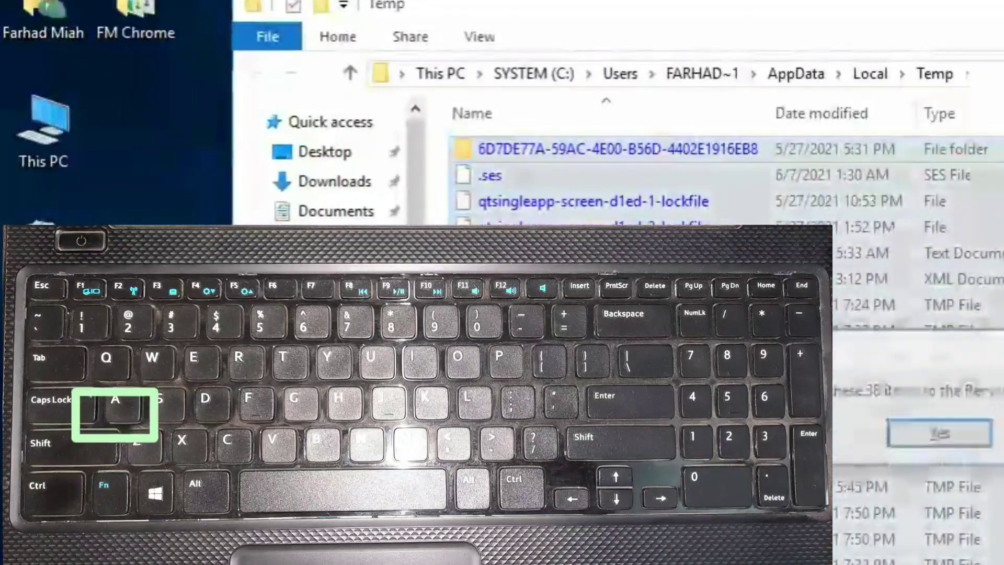
left_click(944, 425)
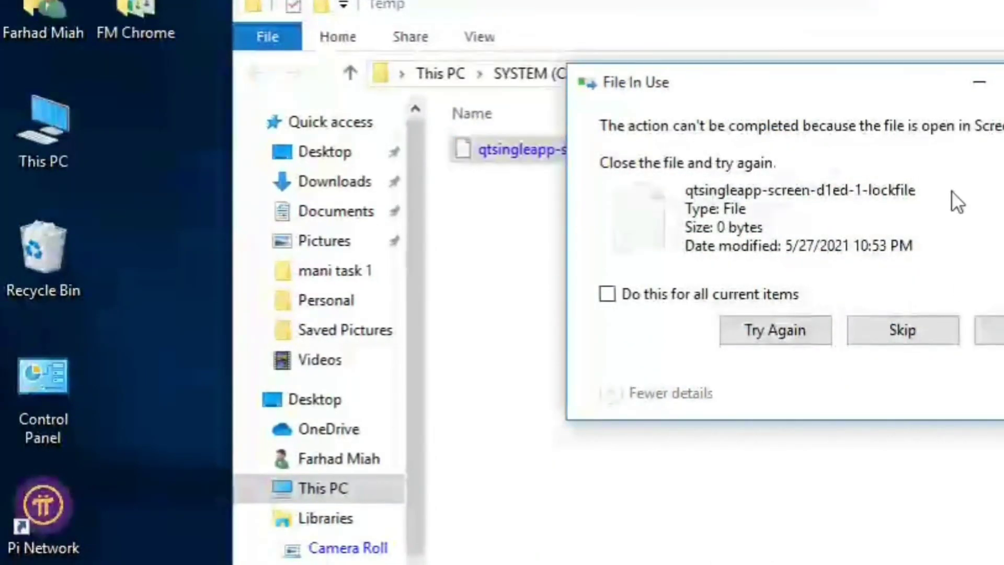
left_click(923, 330)
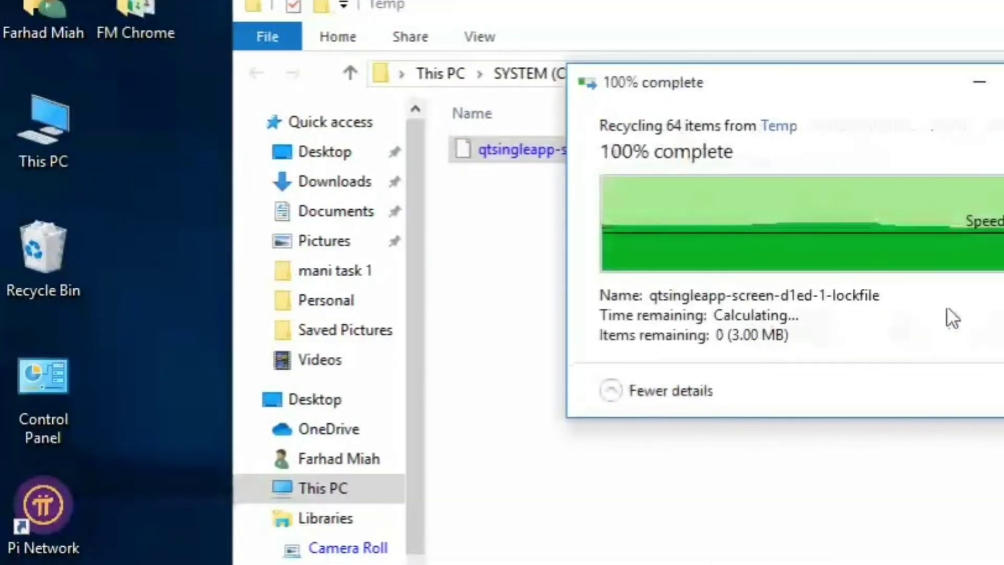
key("super+d")
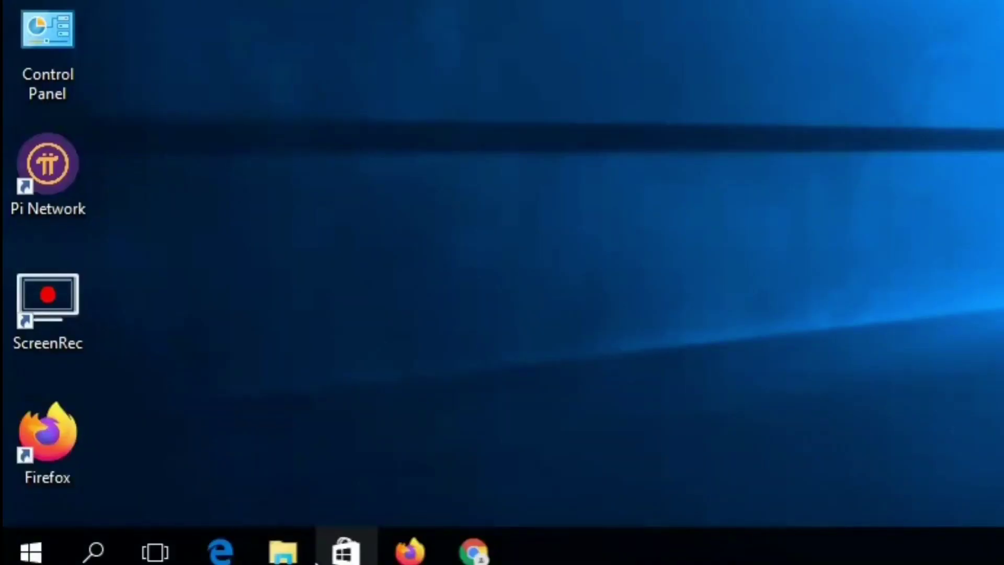
Open the Windows Prefetch folder by running the earlier "prefetch" command from the Run dialog's history, and grant permanent access to it.
key("super+r")
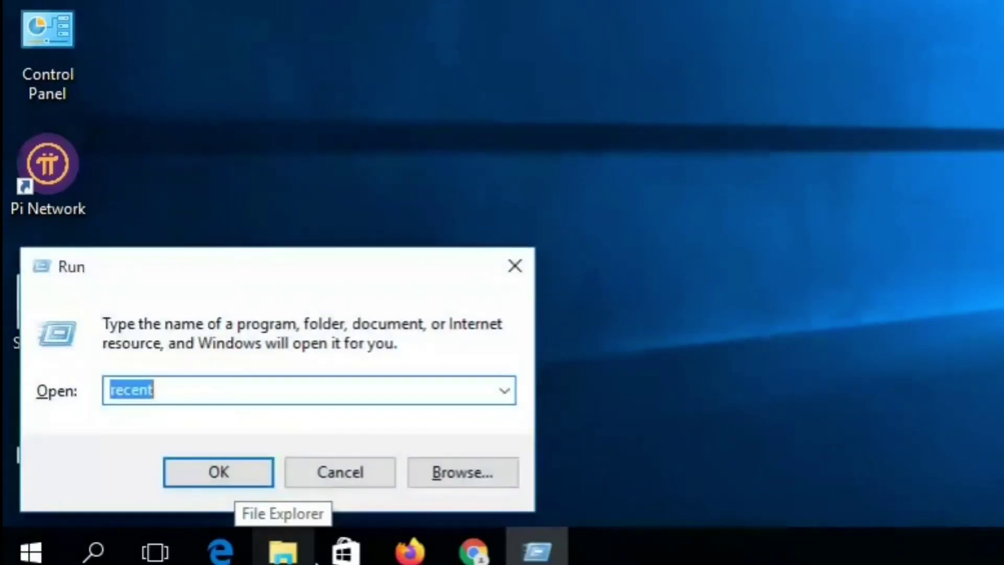
left_click(504, 390)
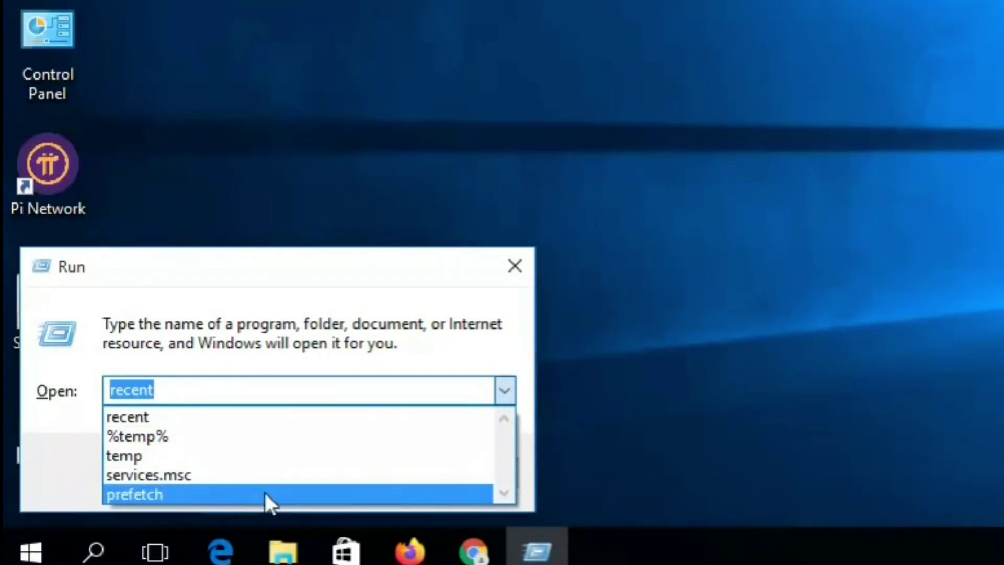
left_click(265, 493)
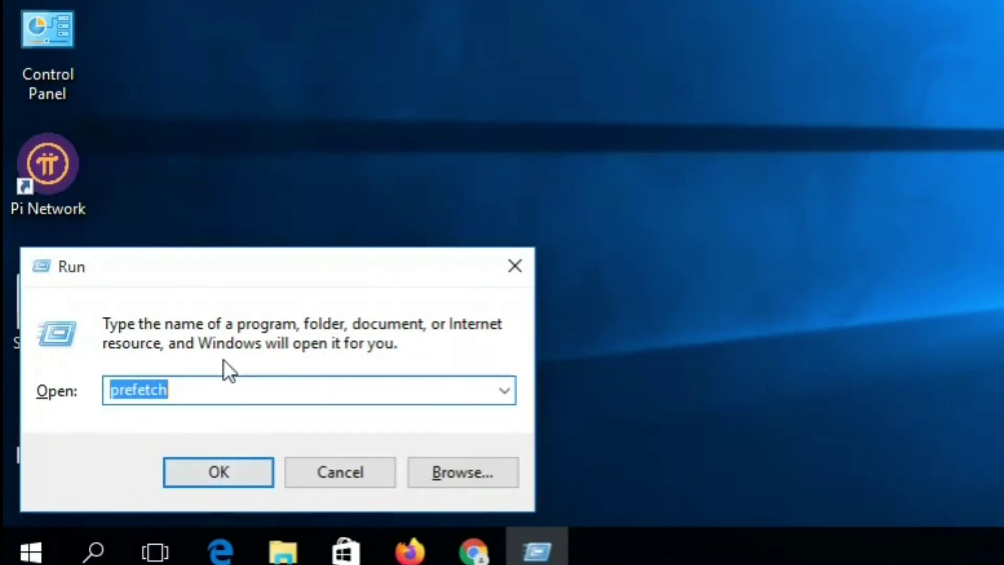
left_click(236, 389)
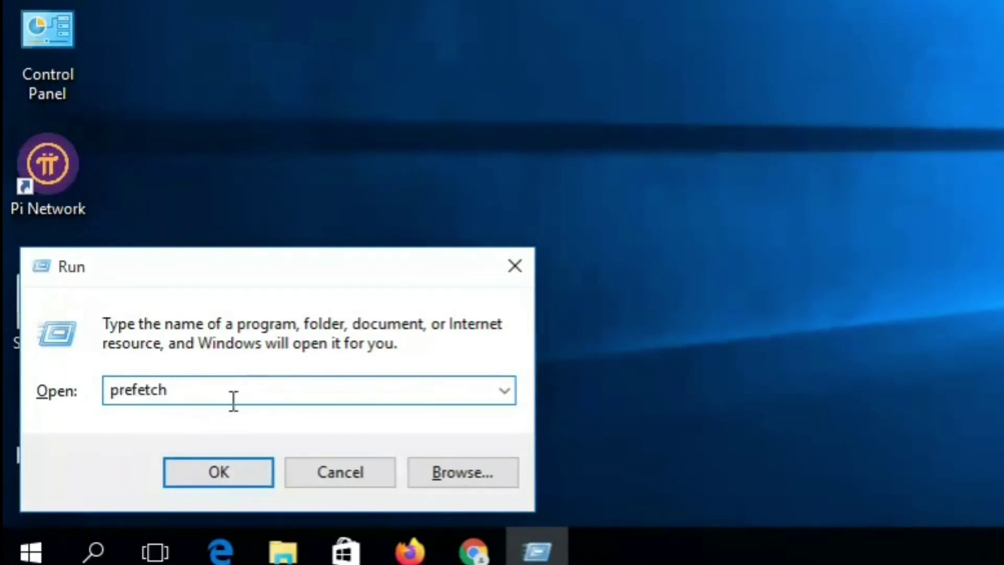
left_click(230, 475)
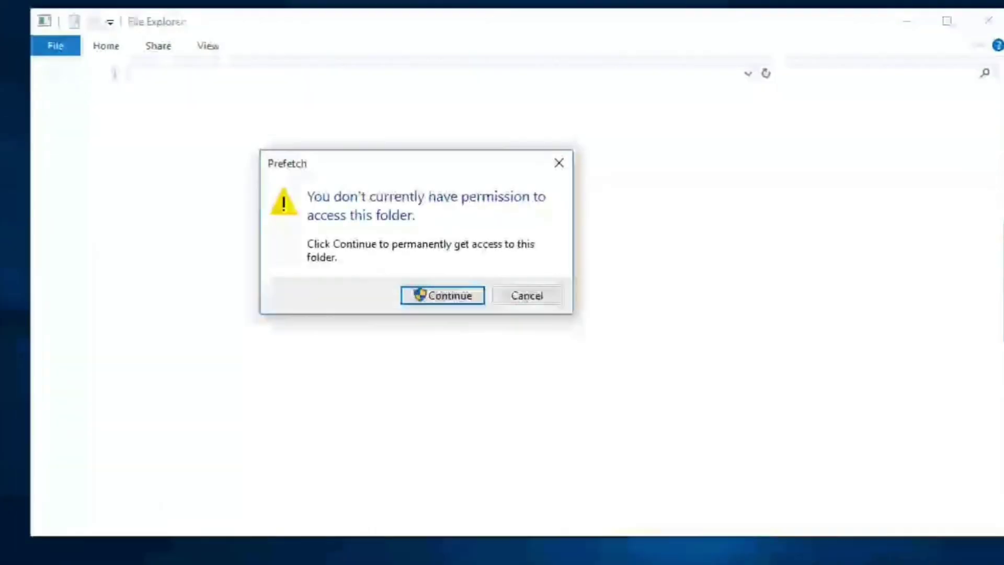
left_click(450, 299)
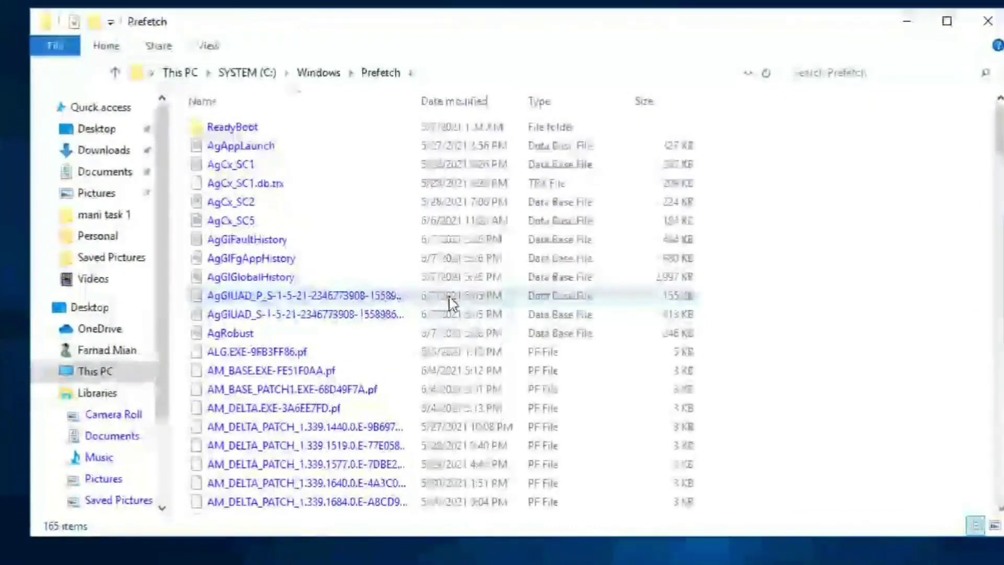
Move all Prefetch items to the Recycle Bin, skip the file in use, and close the folder window.
key("ctrl+a")
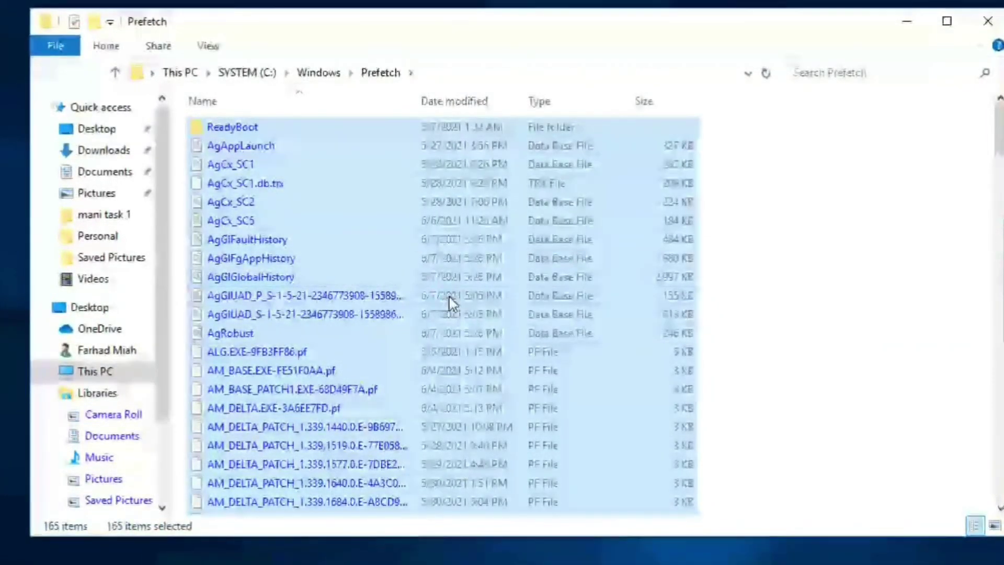
key("Delete")
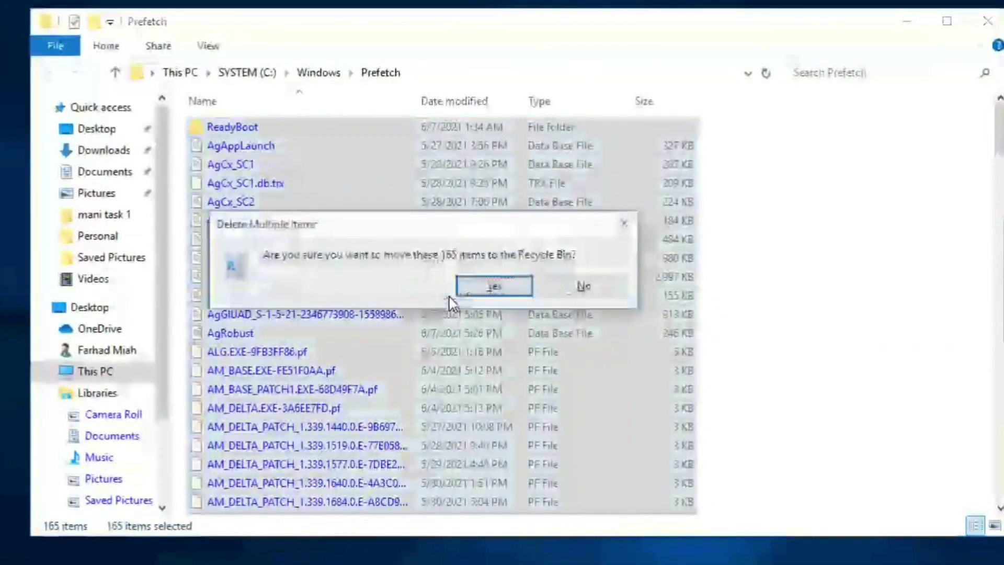
left_click(494, 286)
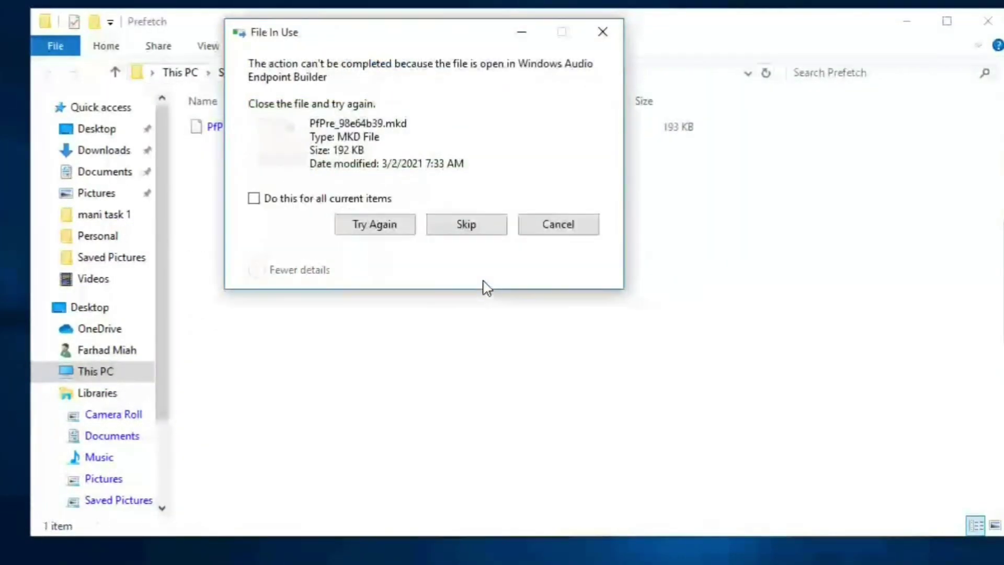
left_click(481, 229)
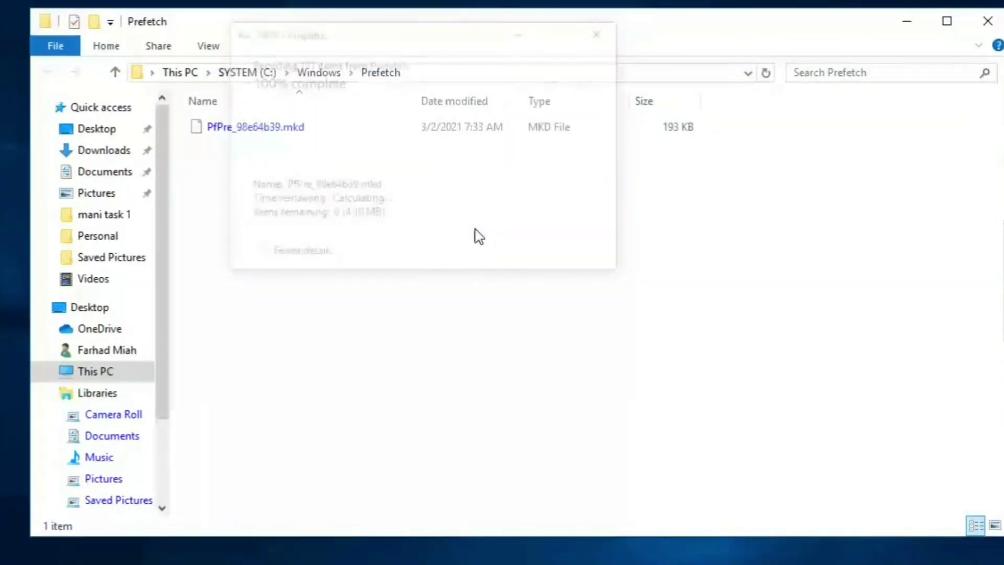
left_click(987, 23)
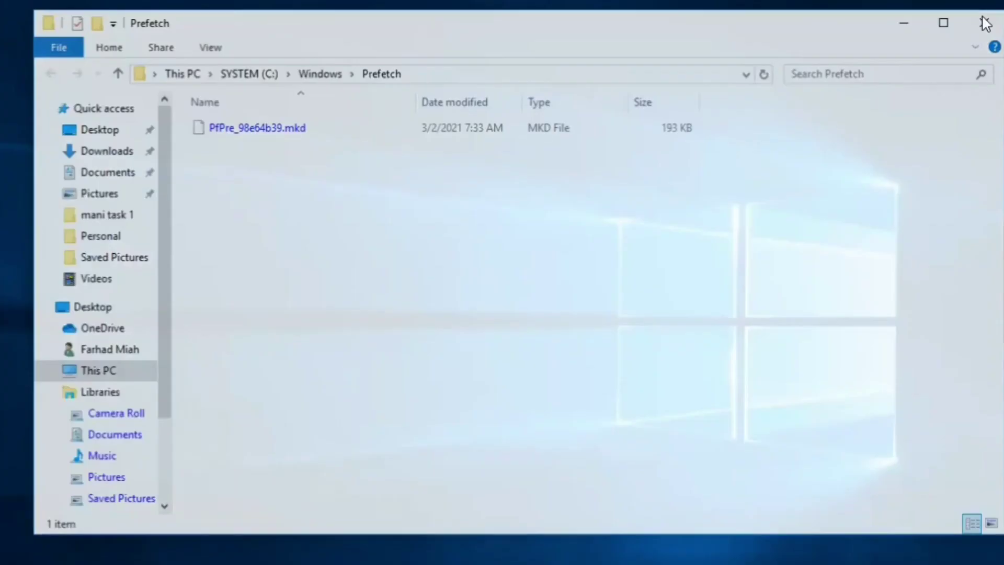